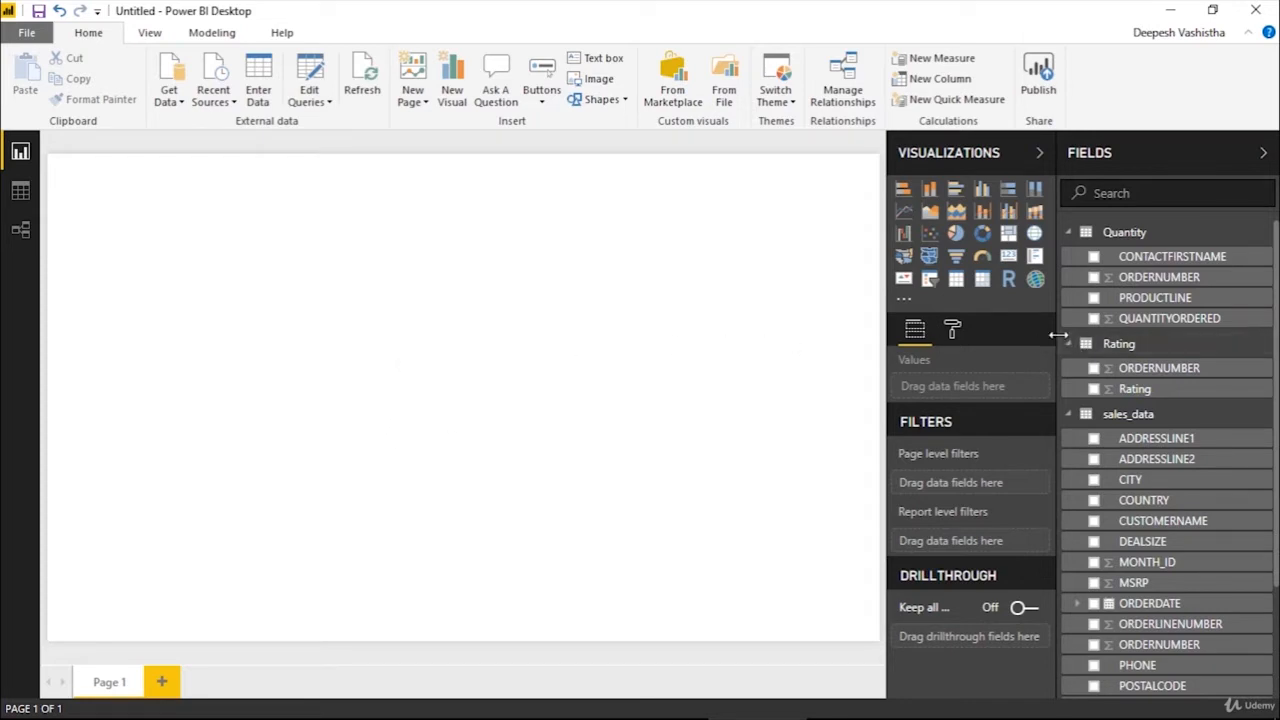
# Step: Widen the fields list, insert an empty table visual on the report page and show it in focus mode
pyautogui.moveTo(1058, 335); pyautogui.dragTo(1012, 342)
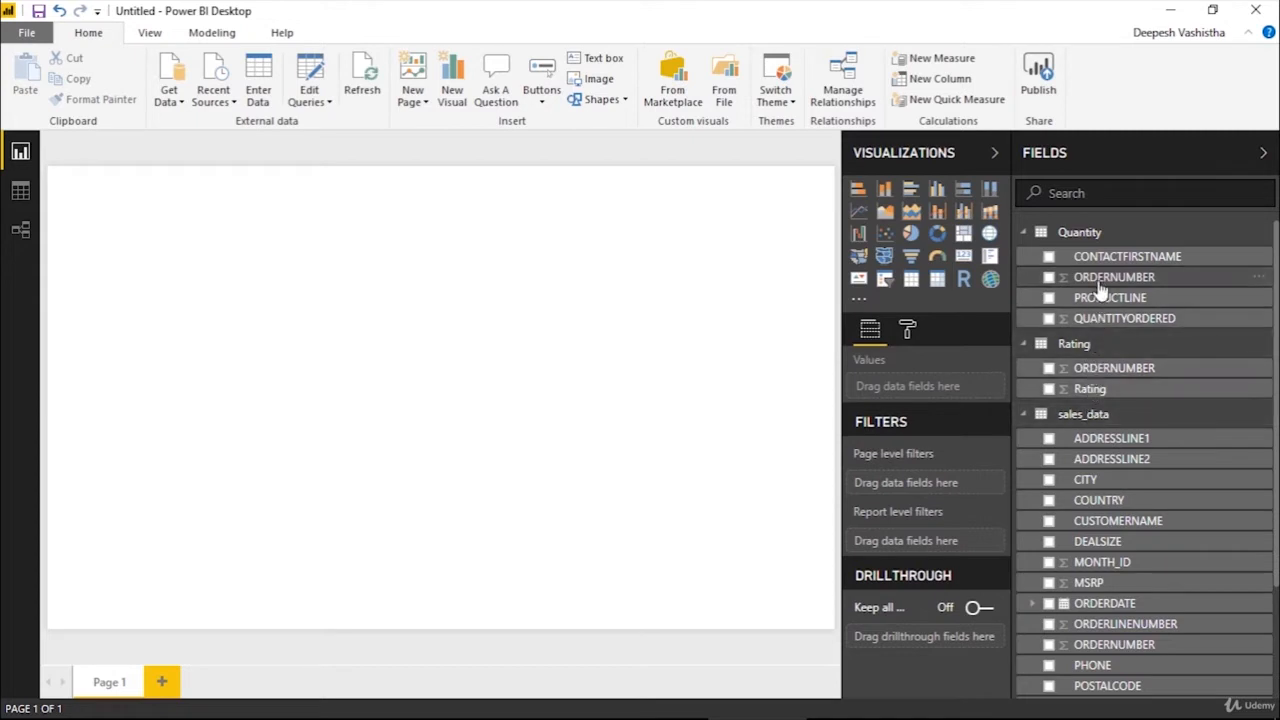
pyautogui.click(911, 279)
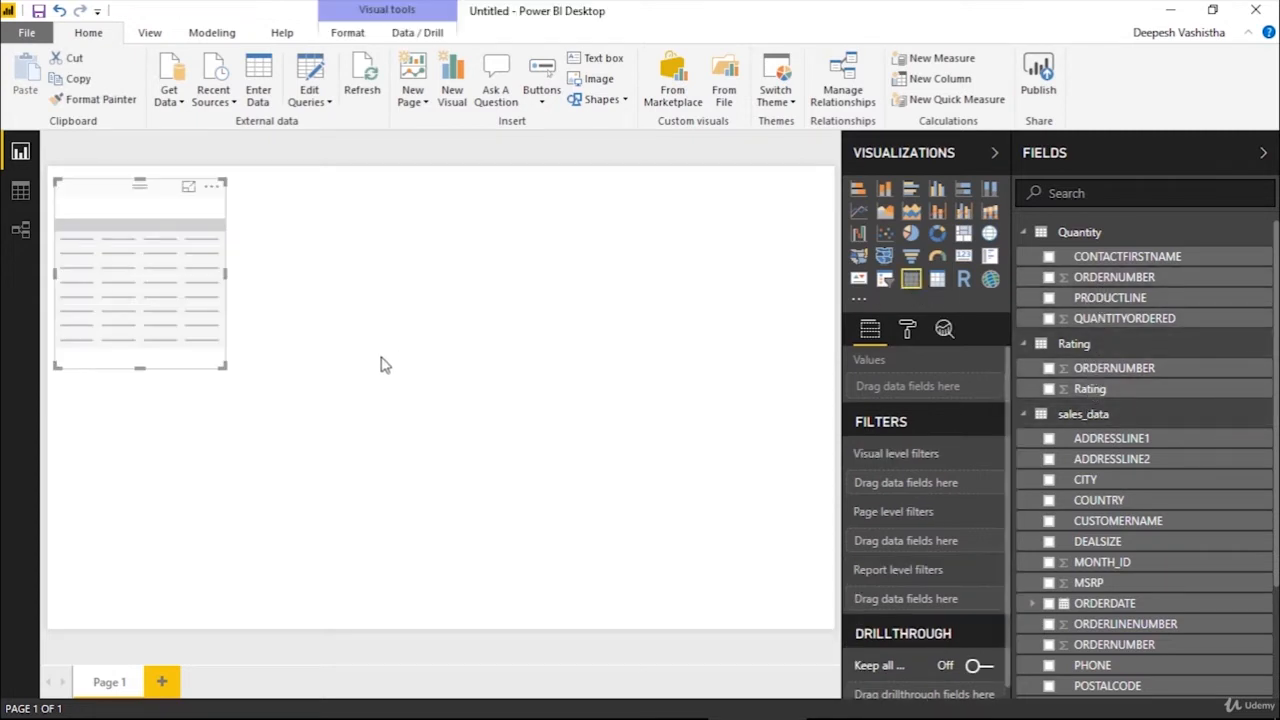
pyautogui.click(189, 187)
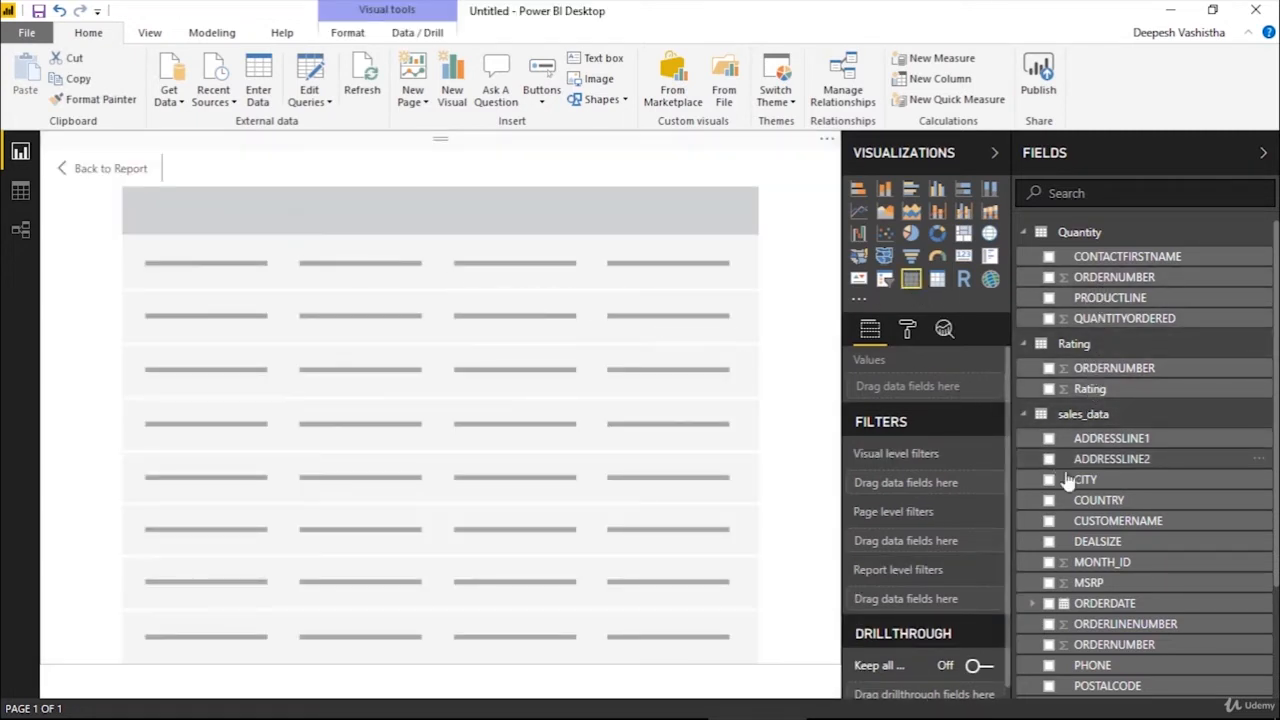
# Step: Add PRODUCTLINE from Quantity, SALES from sales_data and Rating from the Rating table as columns of the table visual
pyautogui.click(1049, 298)
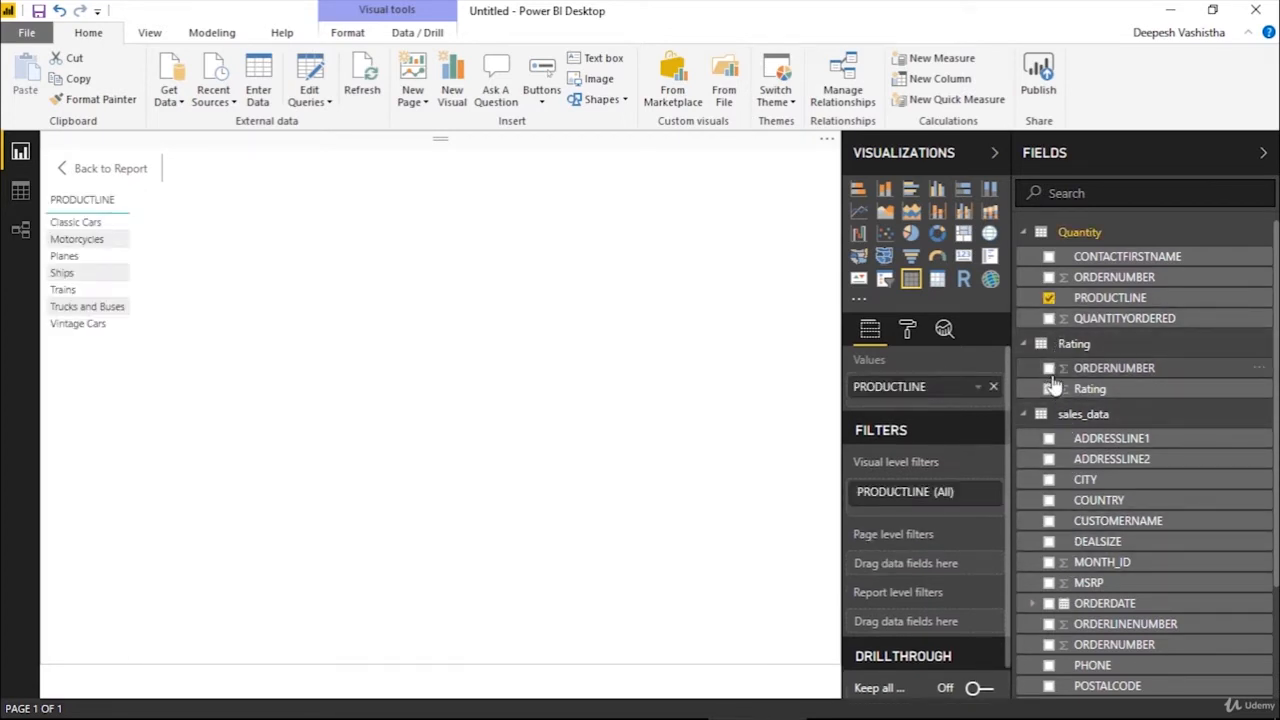
pyautogui.scroll(-3, 1052, 535)
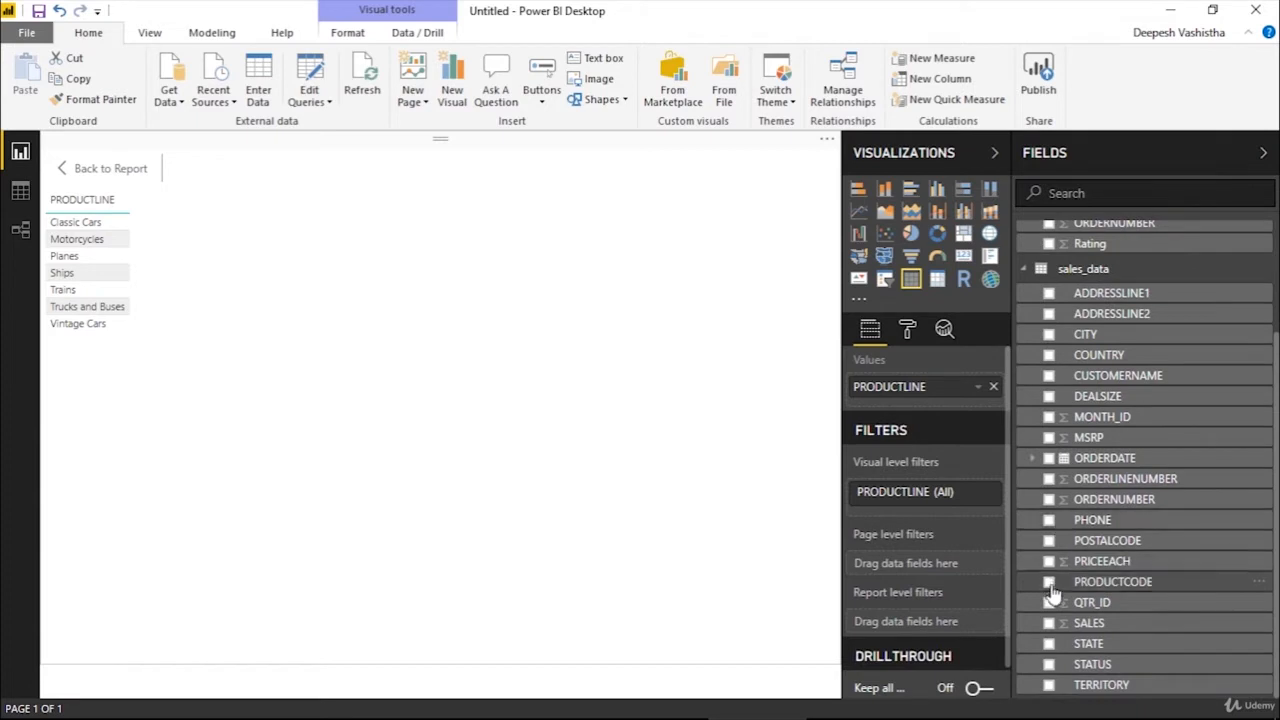
pyautogui.click(1049, 623)
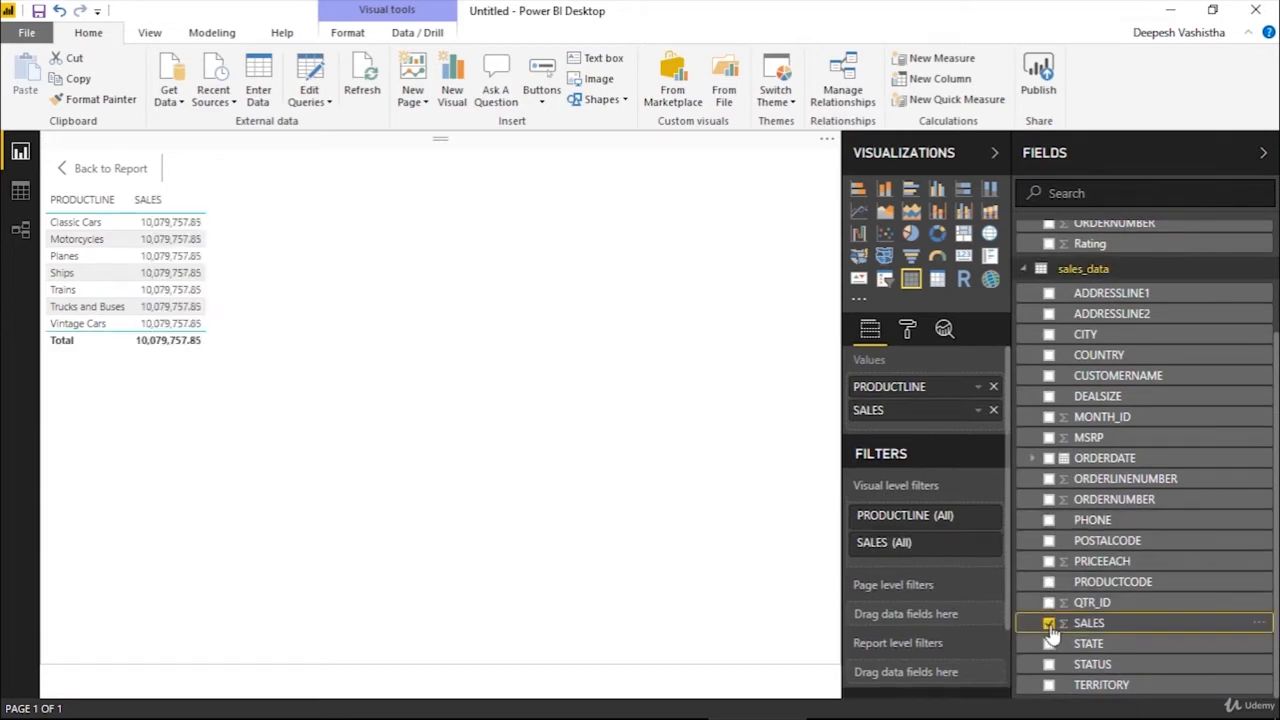
pyautogui.scroll(2, 1051, 460)
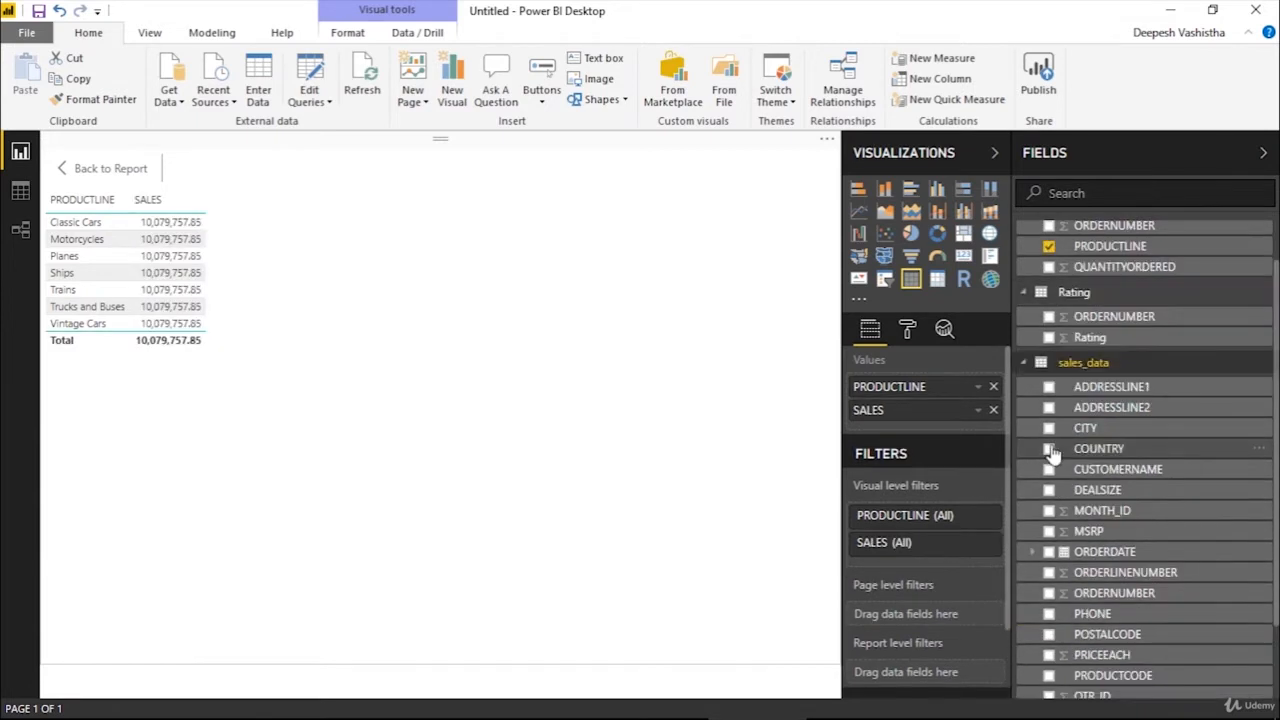
pyautogui.click(1049, 338)
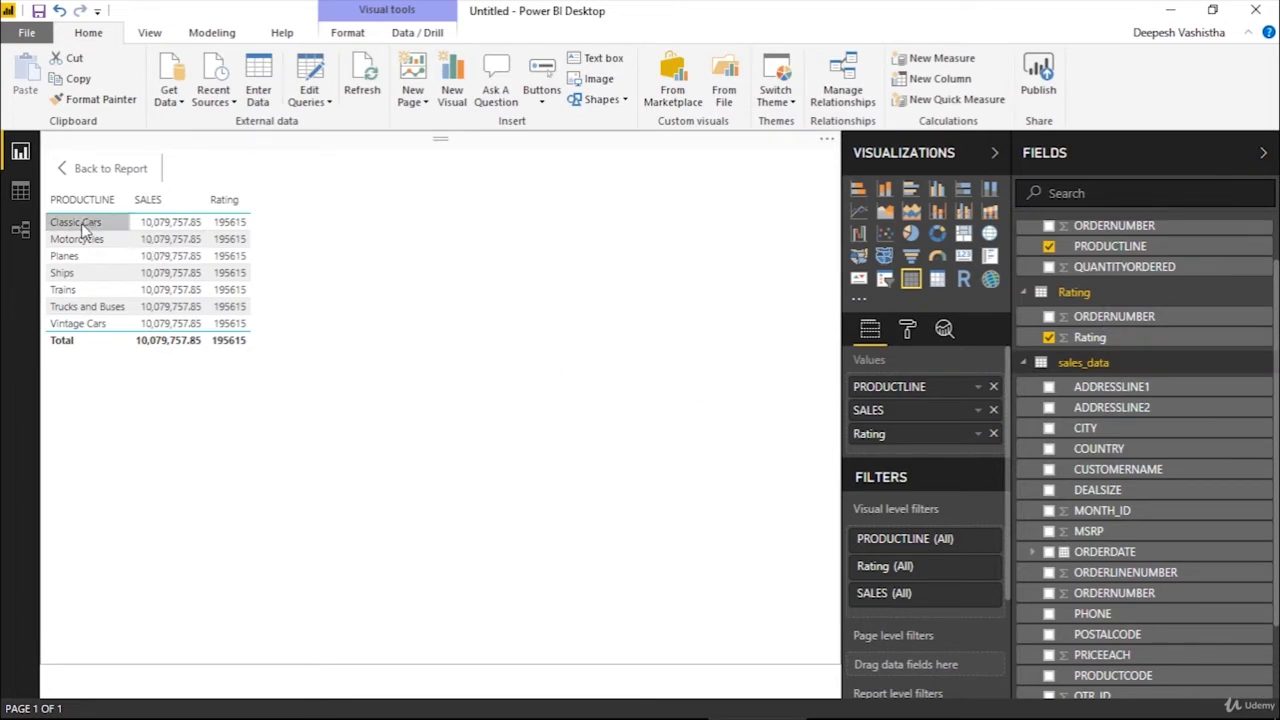
# Step: Shift the Quantity and Rating tables slightly within the relationships diagram
pyautogui.click(22, 230)
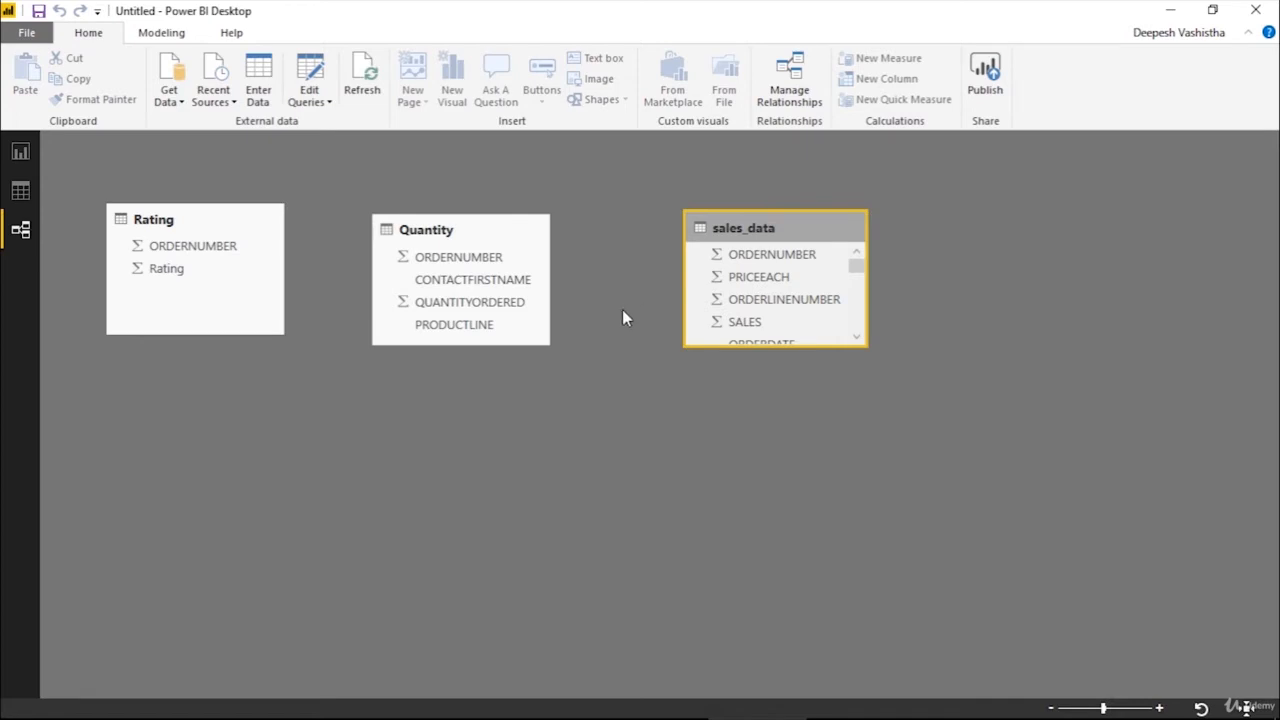
pyautogui.moveTo(450, 234); pyautogui.dragTo(474, 232)
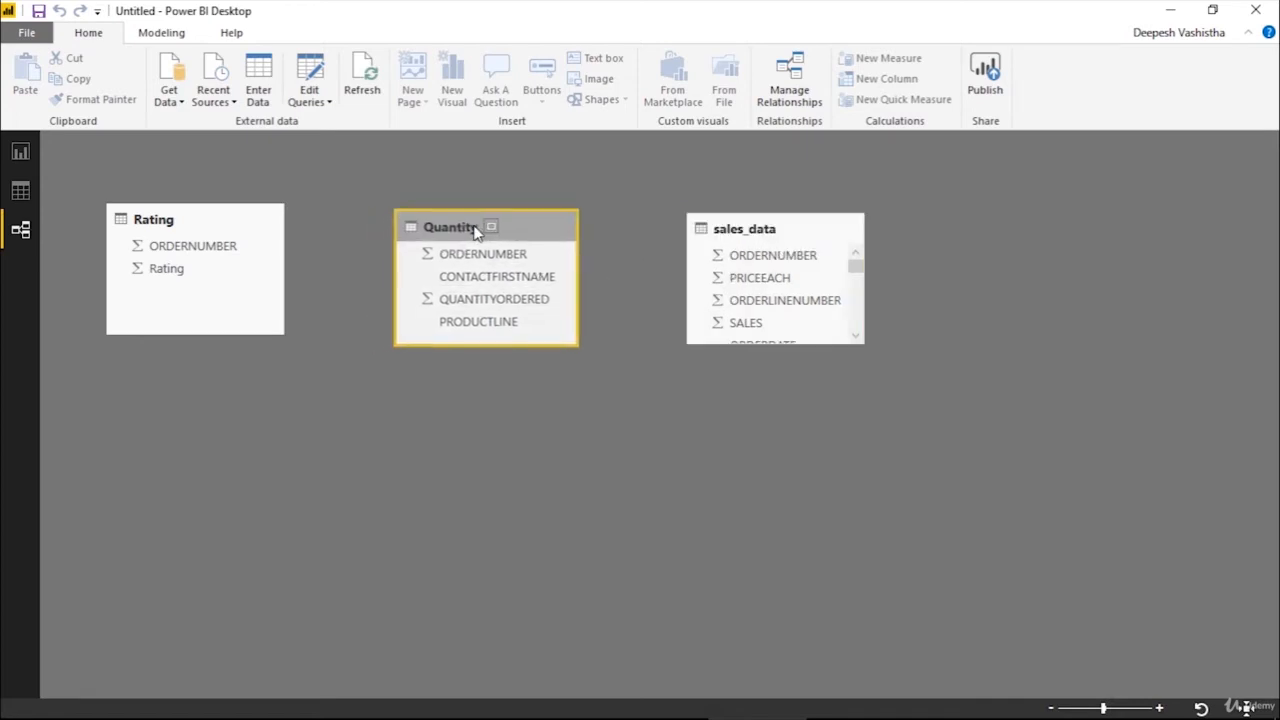
pyautogui.moveTo(245, 230); pyautogui.dragTo(263, 246)
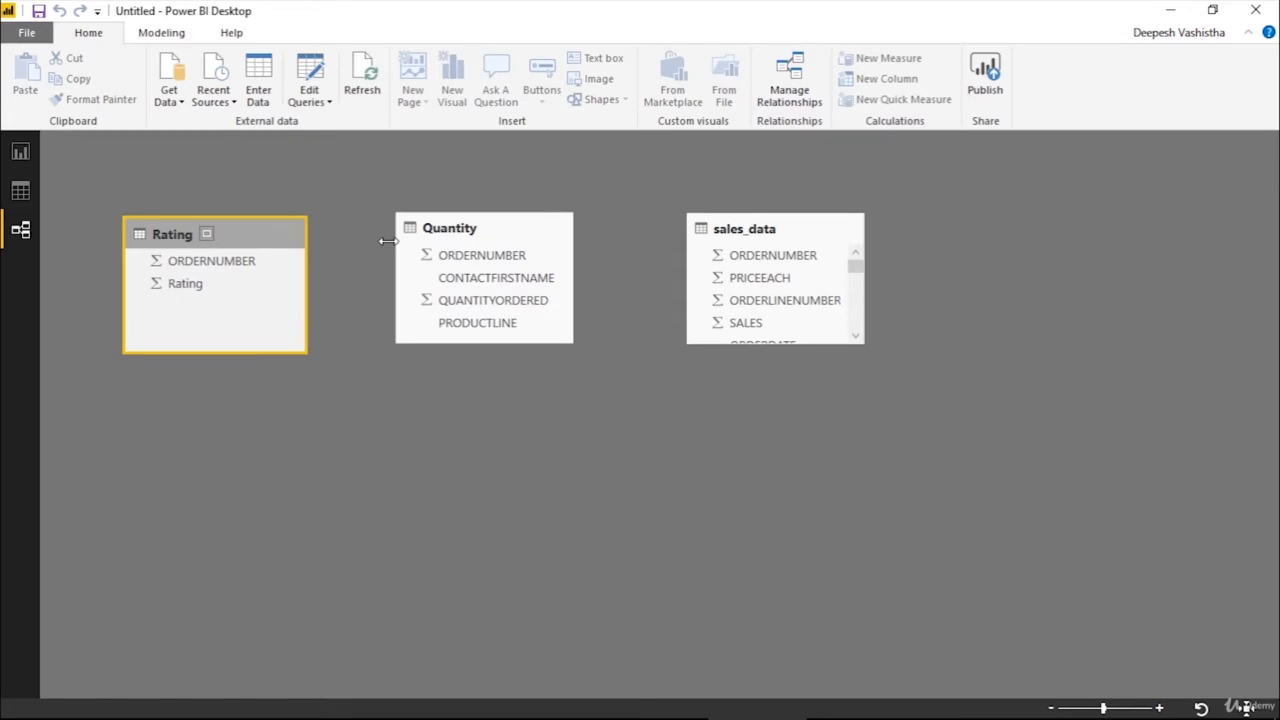
# Step: Examine the data of the Quantity, Rating and sales_data tables for the shared ORDERNUMBER column
pyautogui.click(24, 192)
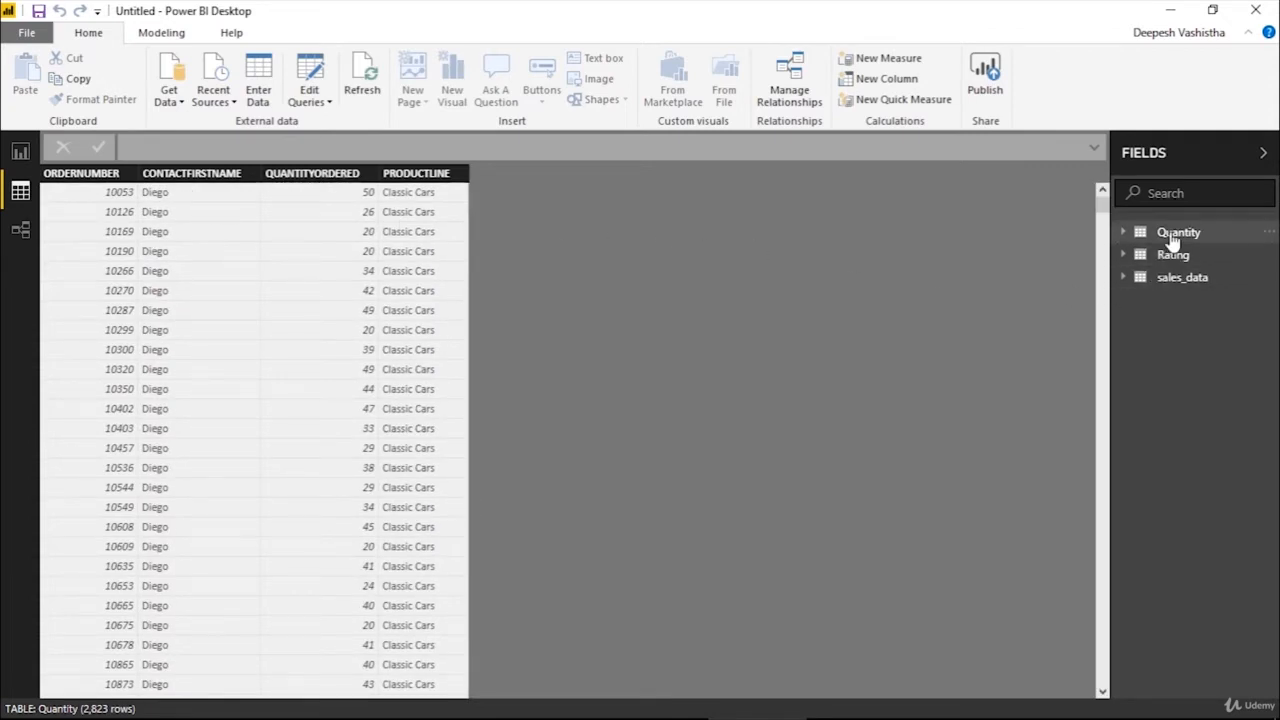
pyautogui.click(115, 176)
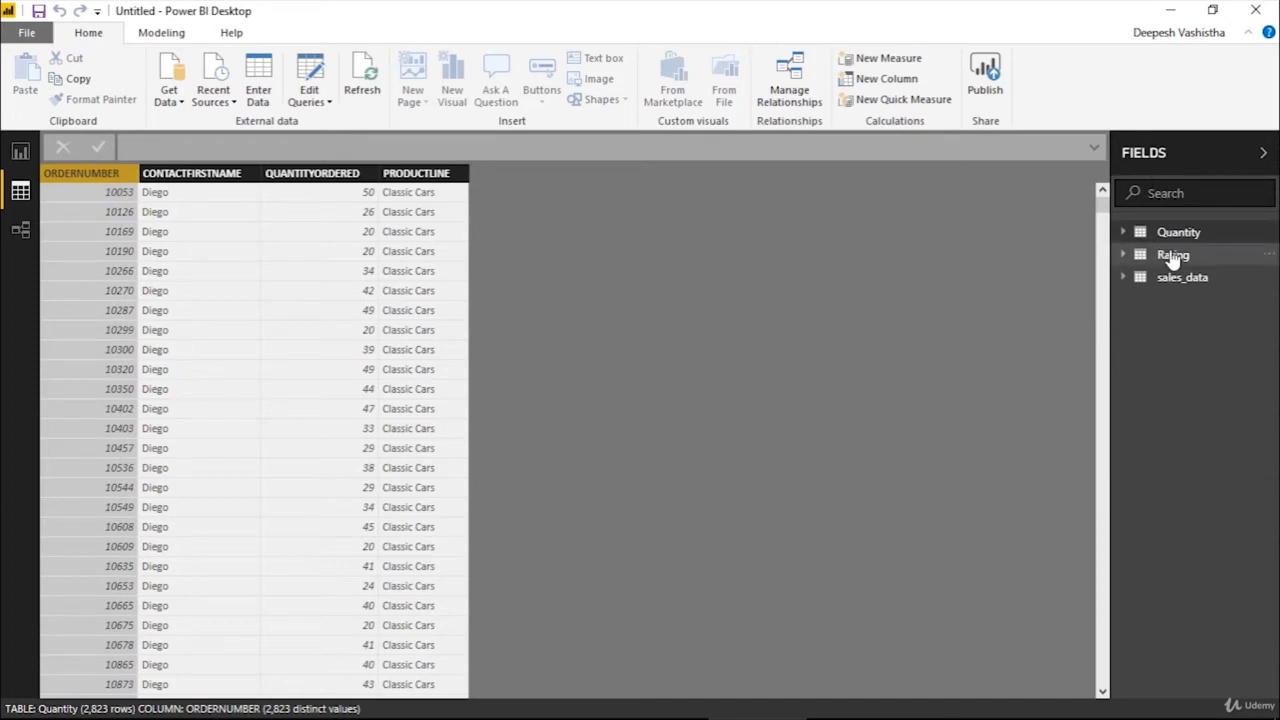
pyautogui.click(1173, 255)
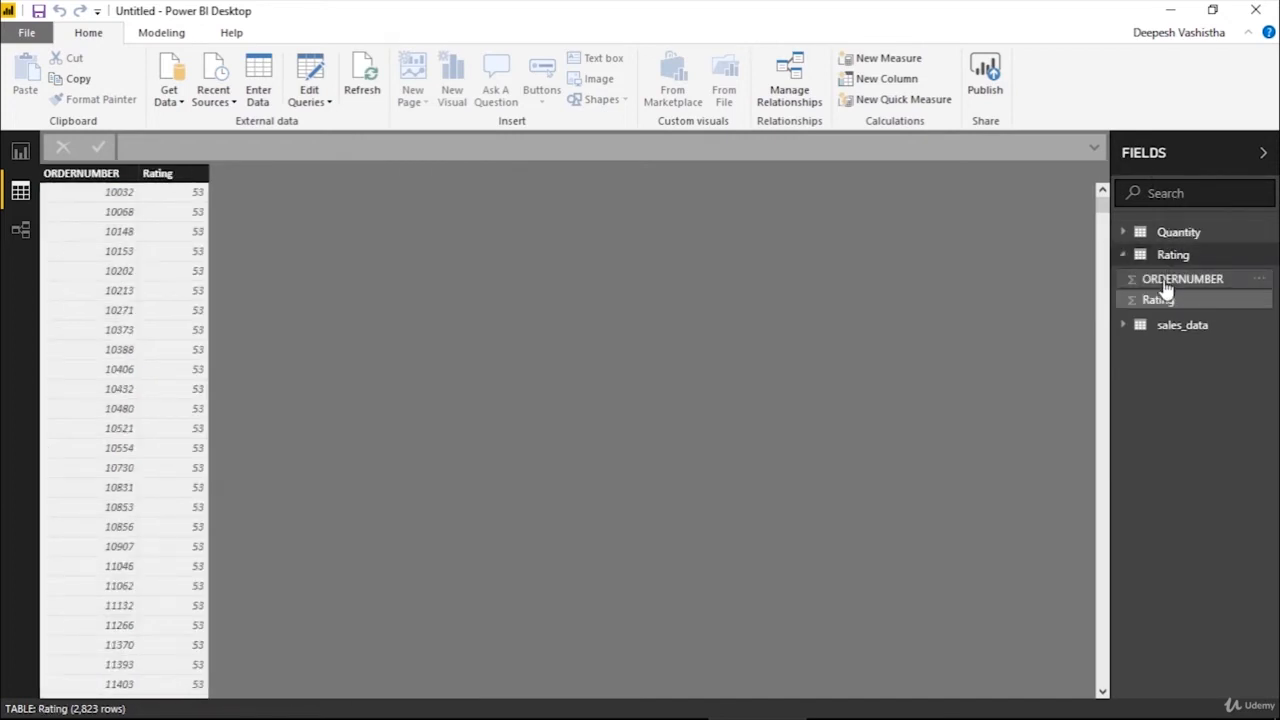
pyautogui.click(1172, 326)
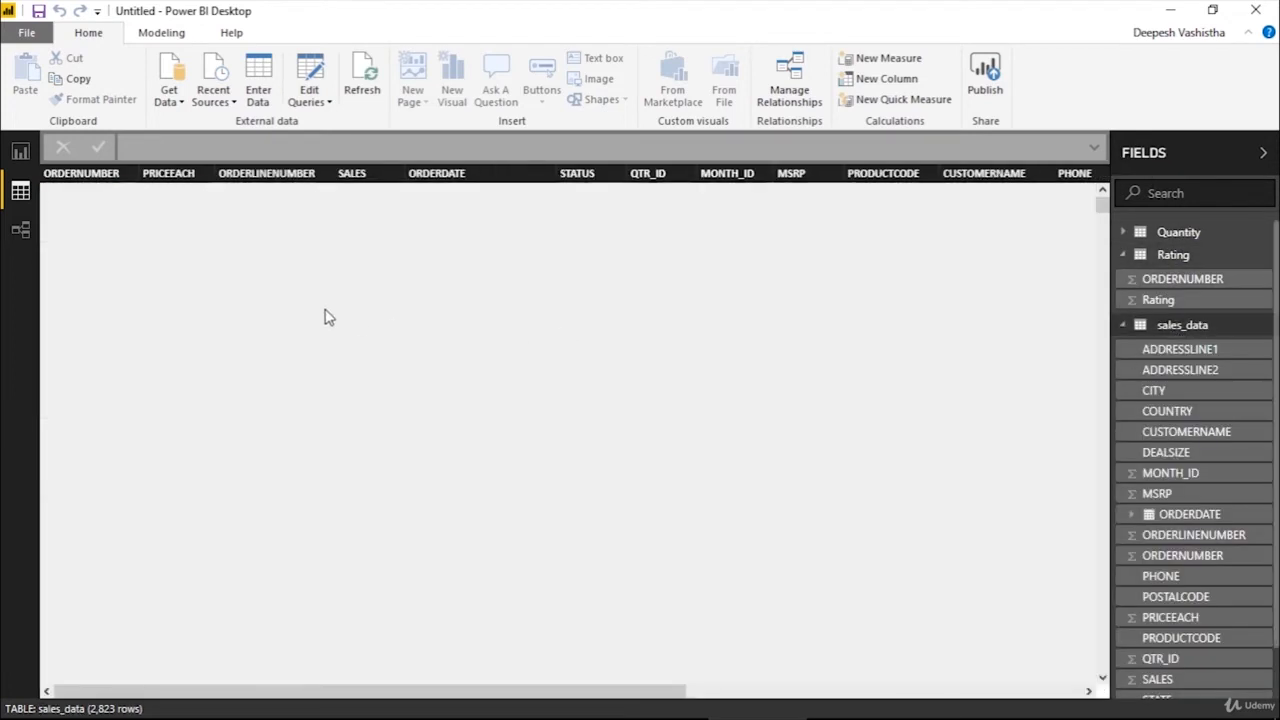
pyautogui.click(84, 176)
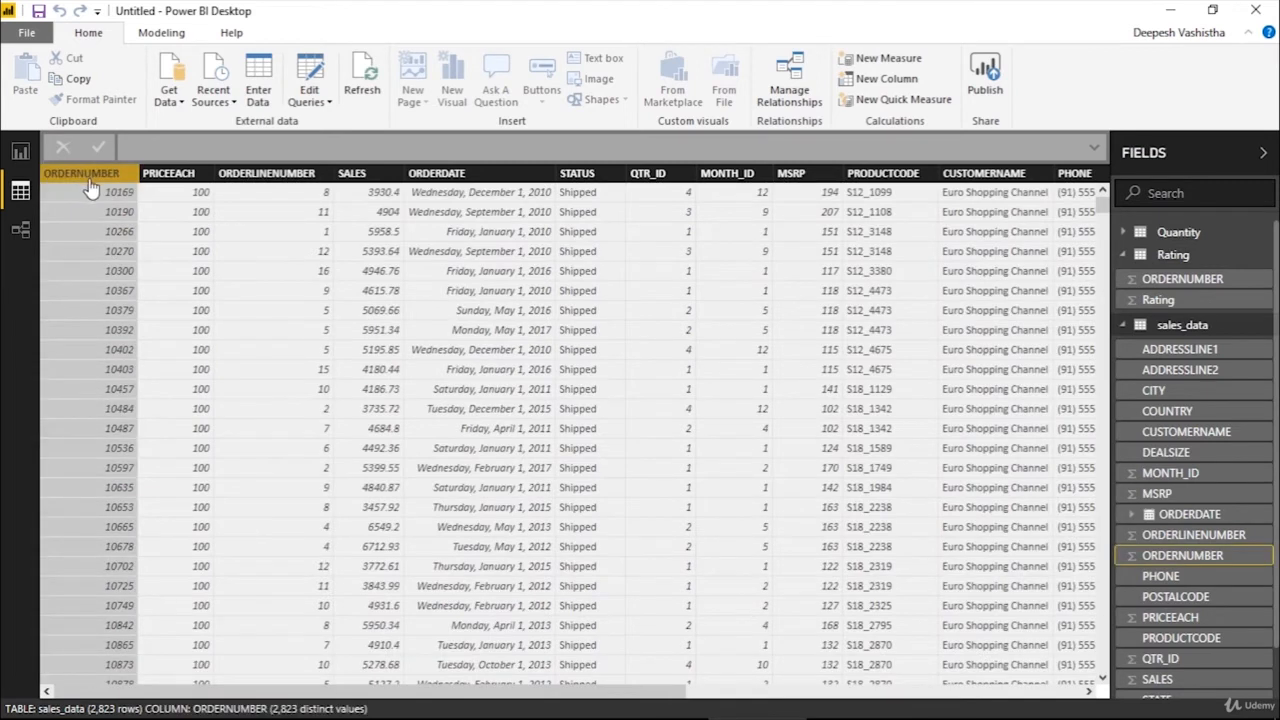
# Step: Move the Quantity table below and between Rating and sales_data in the relationships diagram
pyautogui.click(6, 248)
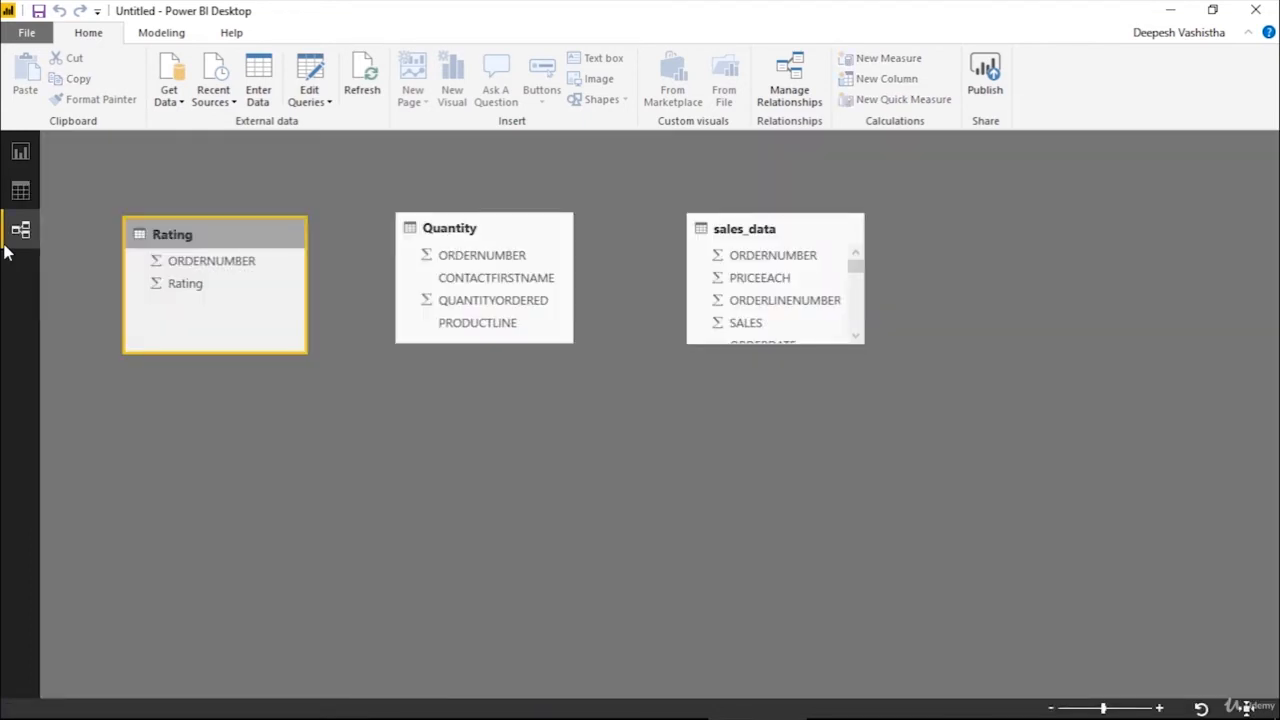
pyautogui.click(462, 262)
pyautogui.moveTo(462, 262); pyautogui.dragTo(468, 392)
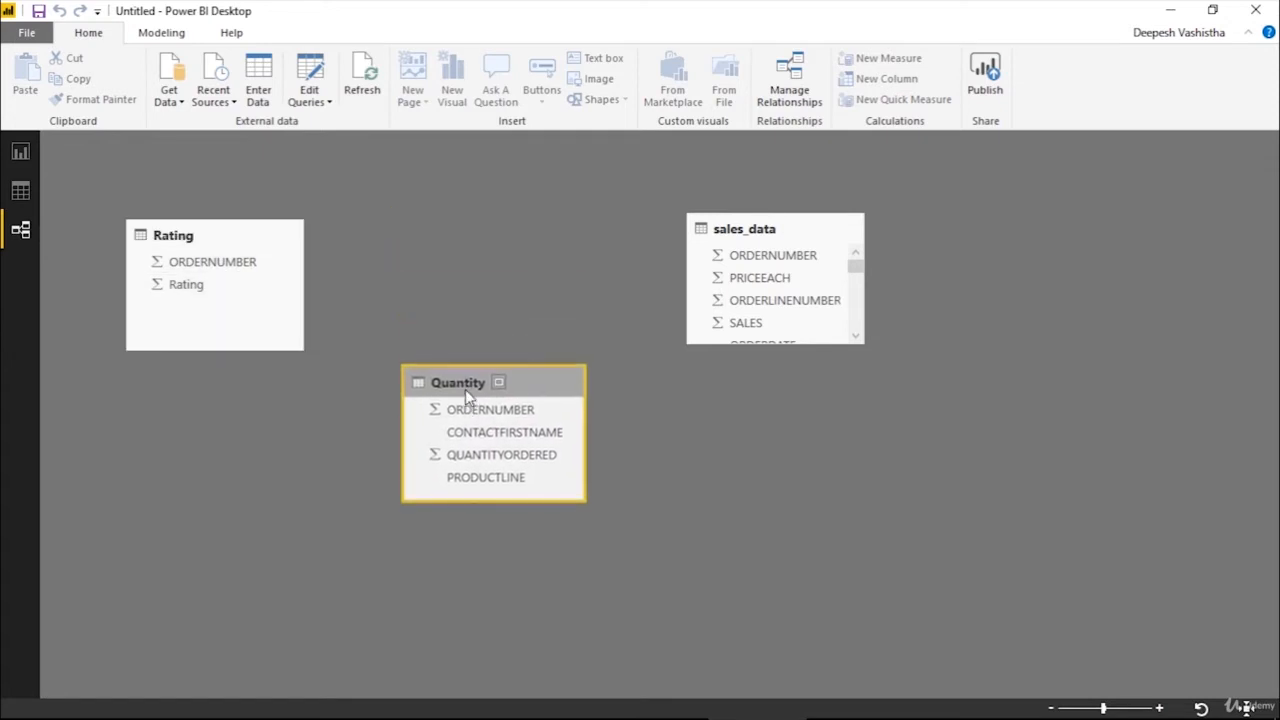
# Step: Create ORDERNUMBER relationships from Rating to Quantity and from Quantity to sales_data
pyautogui.click(240, 268)
pyautogui.moveTo(245, 272); pyautogui.dragTo(502, 418)
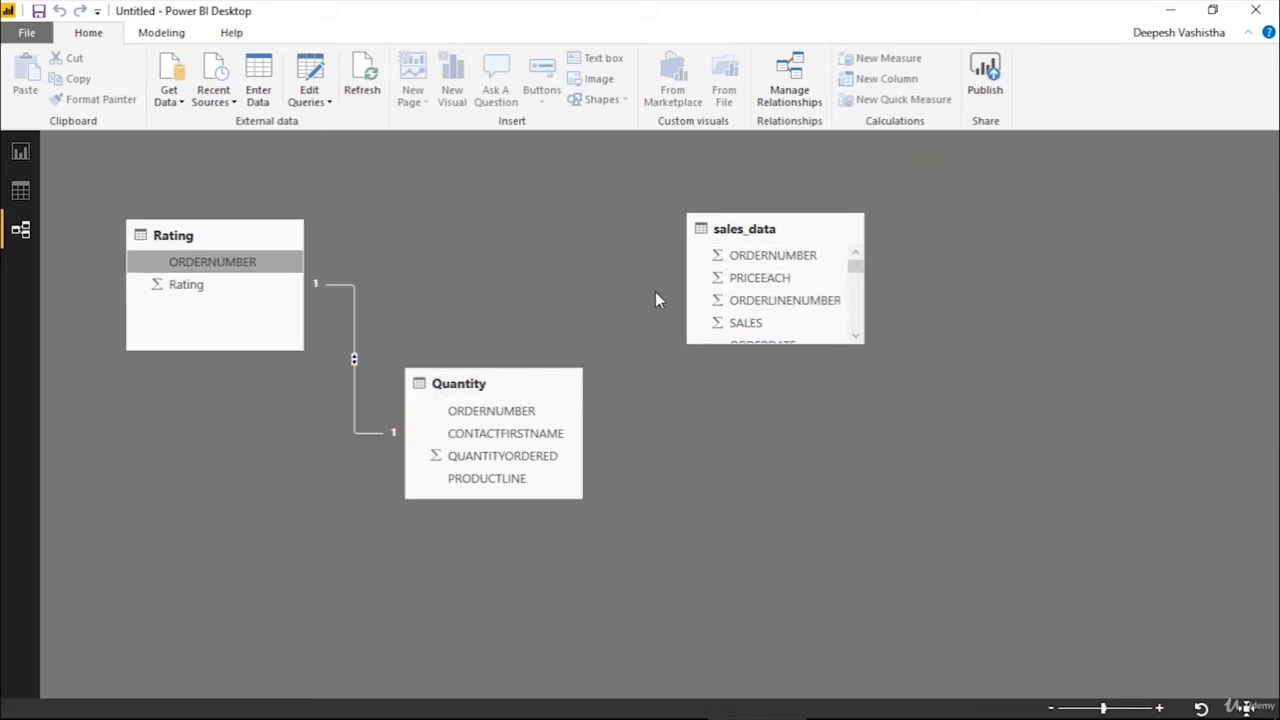
pyautogui.moveTo(492, 409); pyautogui.dragTo(737, 253)
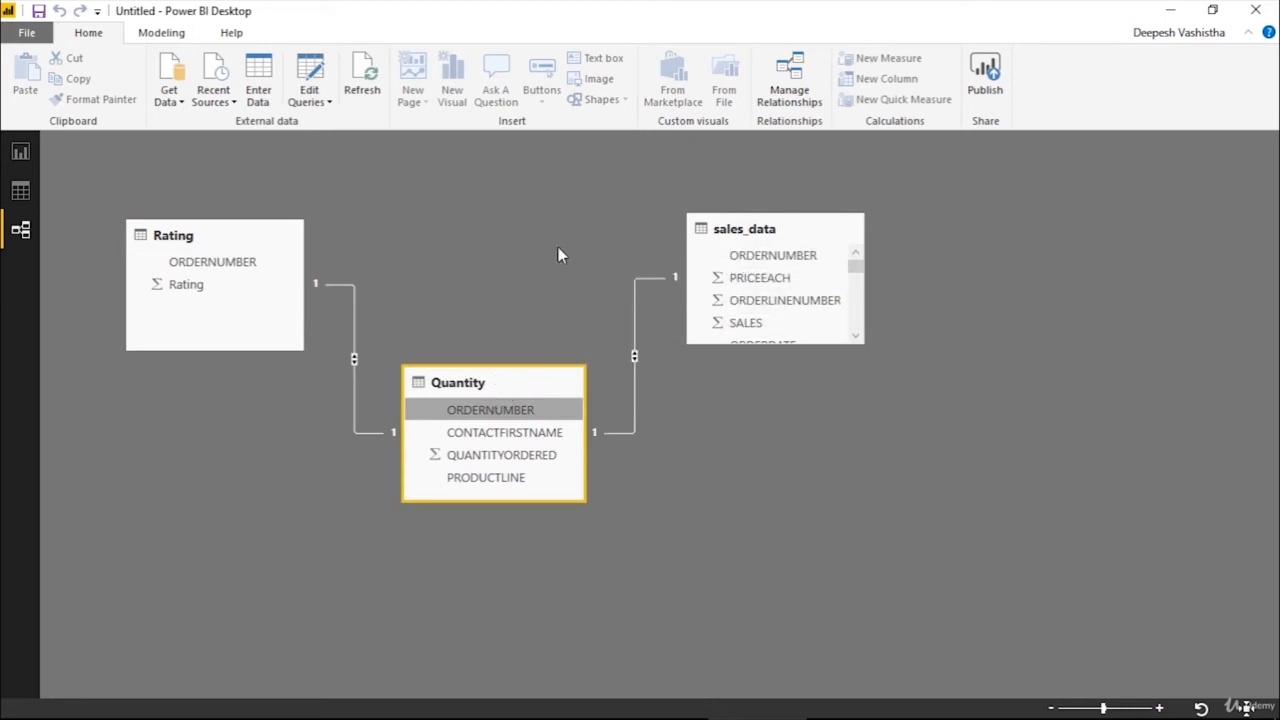
# Step: Try relating Rating directly to sales_data on ORDERNUMBER, and delete that relationship again
pyautogui.moveTo(229, 272); pyautogui.dragTo(755, 260)
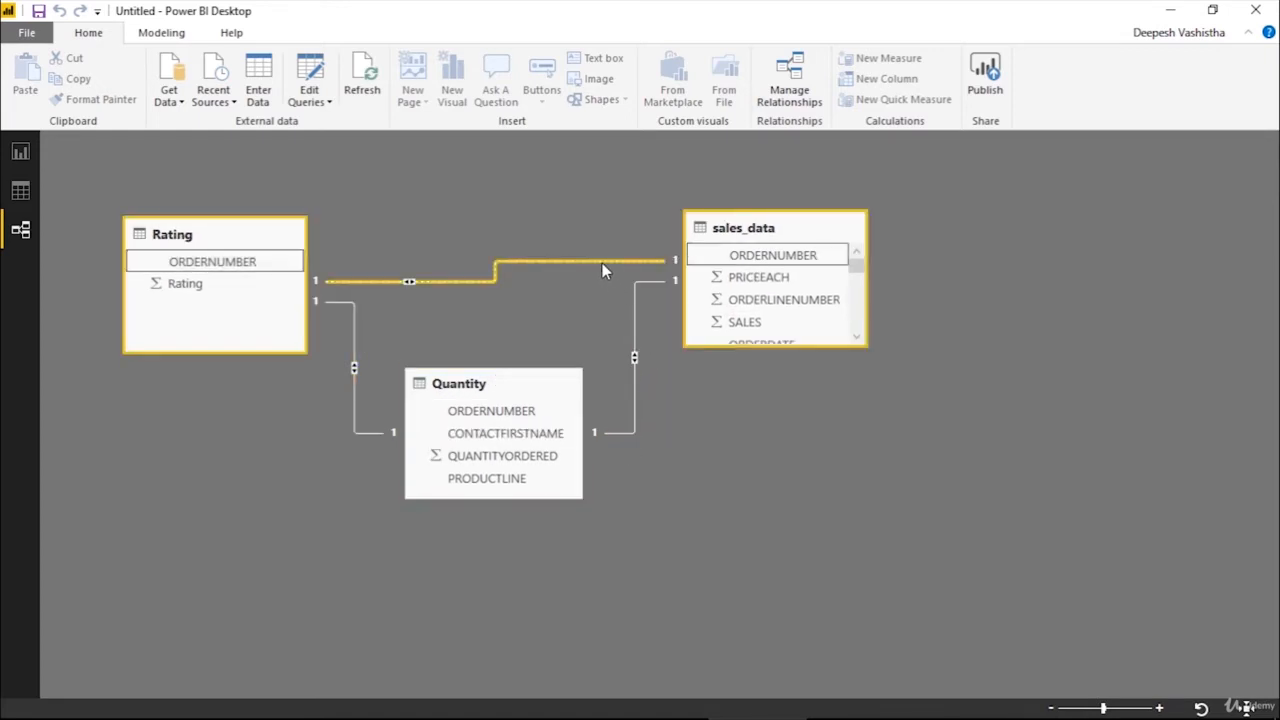
pyautogui.press('Delete')
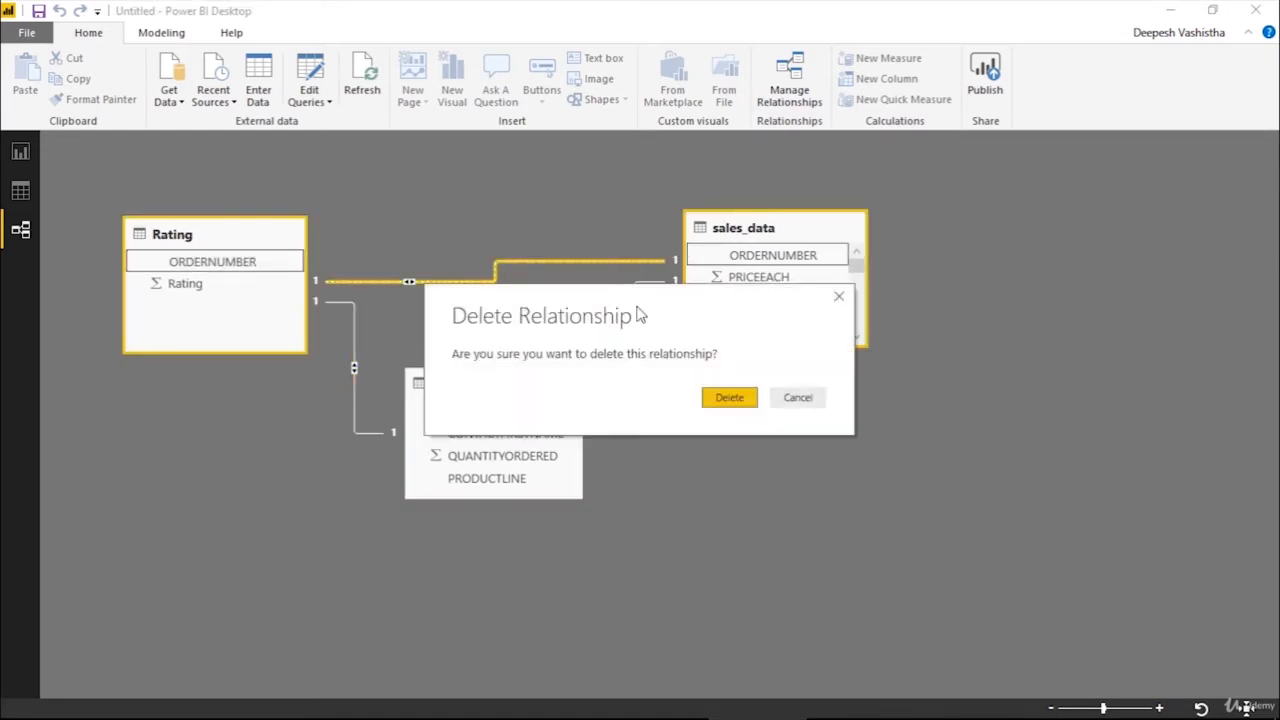
pyautogui.click(712, 404)
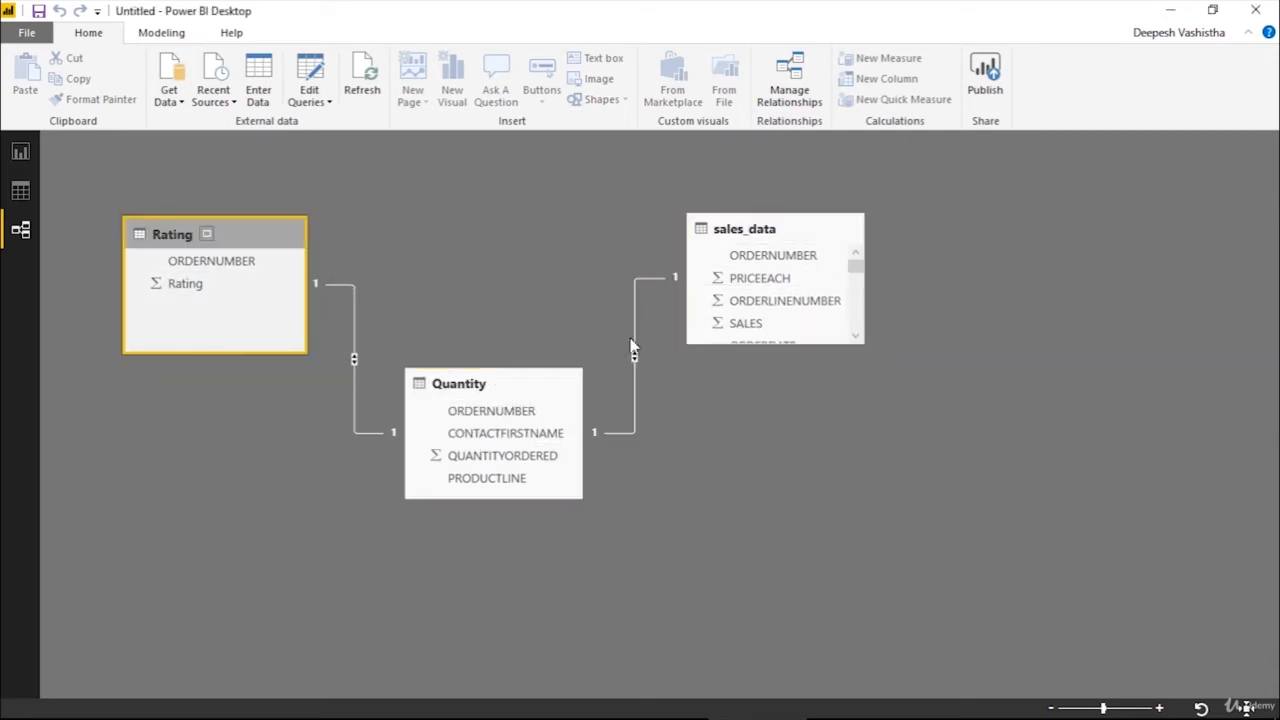
# Step: Check the table visual in the report and add the QUANTITYORDERED, CITY and DEALSIZE columns to it
pyautogui.click(21, 153)
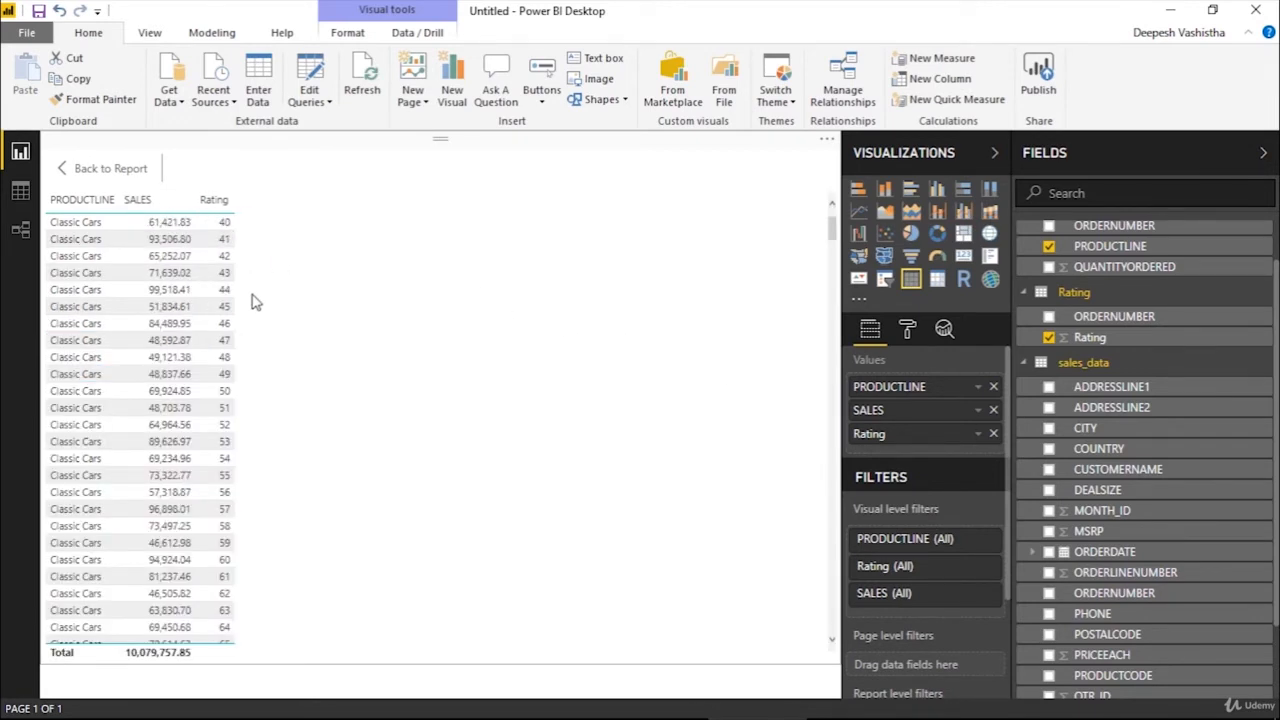
pyautogui.scroll(-15, 255, 302)
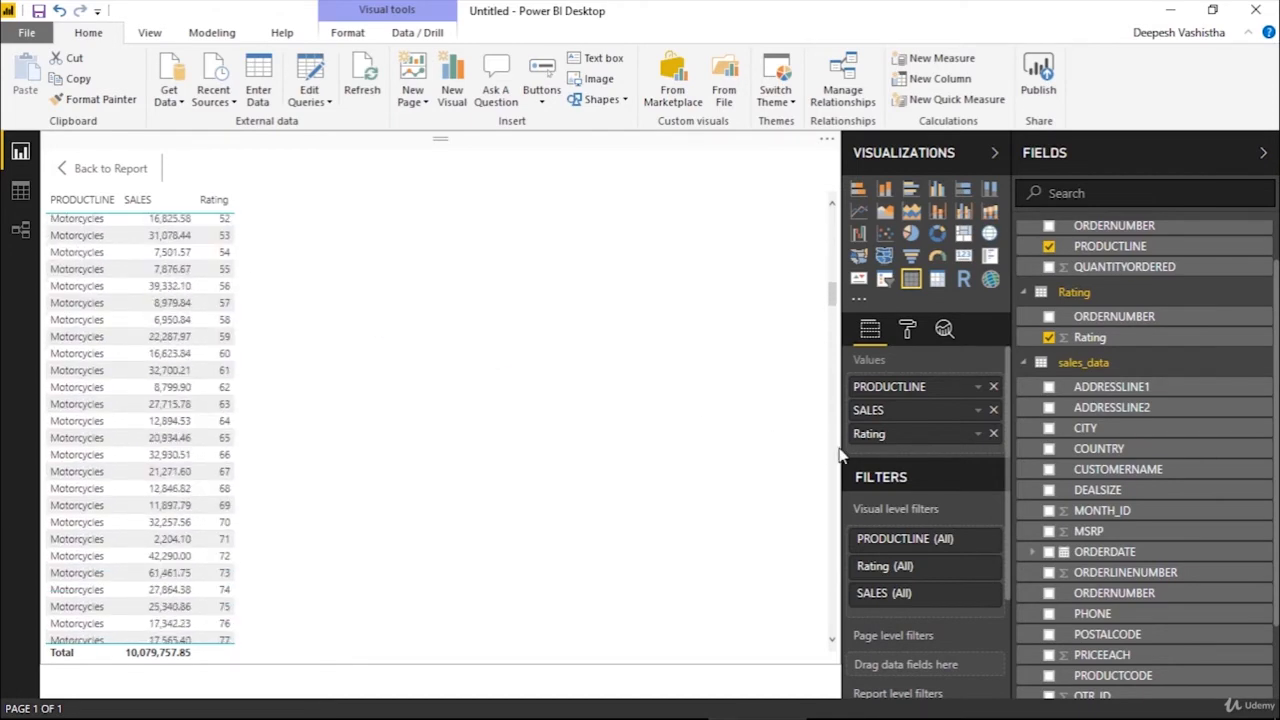
pyautogui.click(1048, 268)
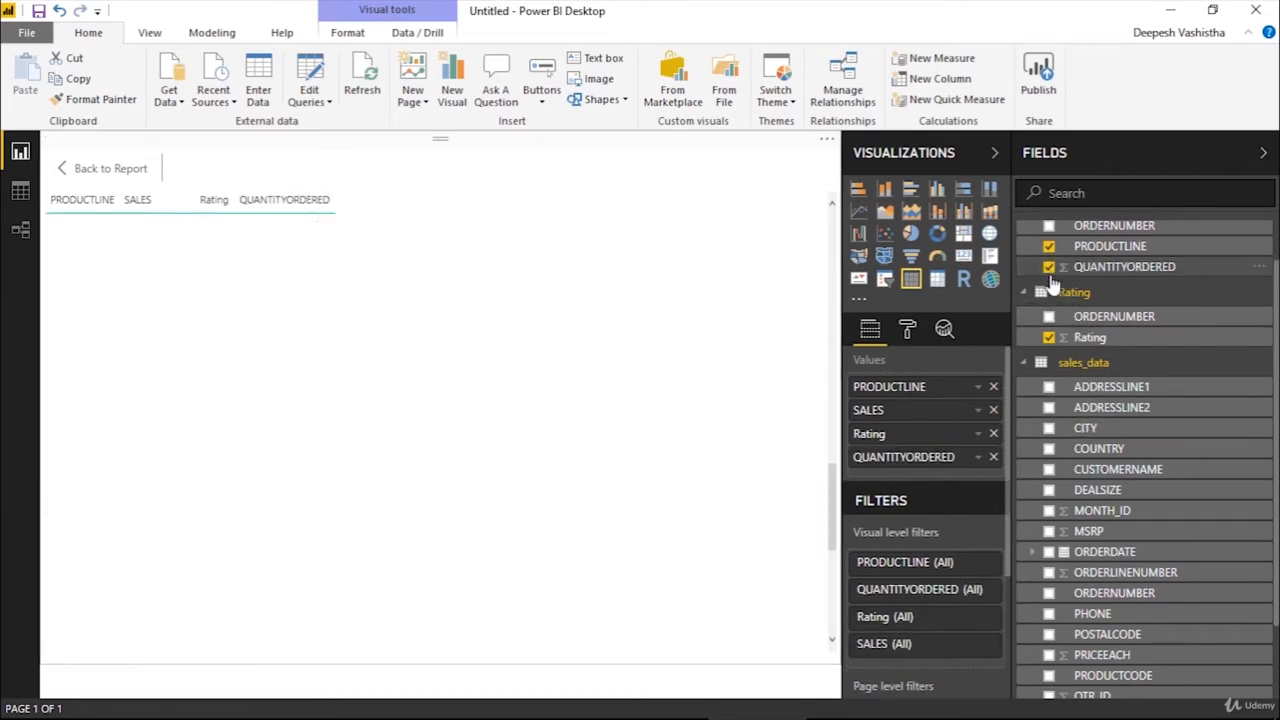
pyautogui.click(1048, 428)
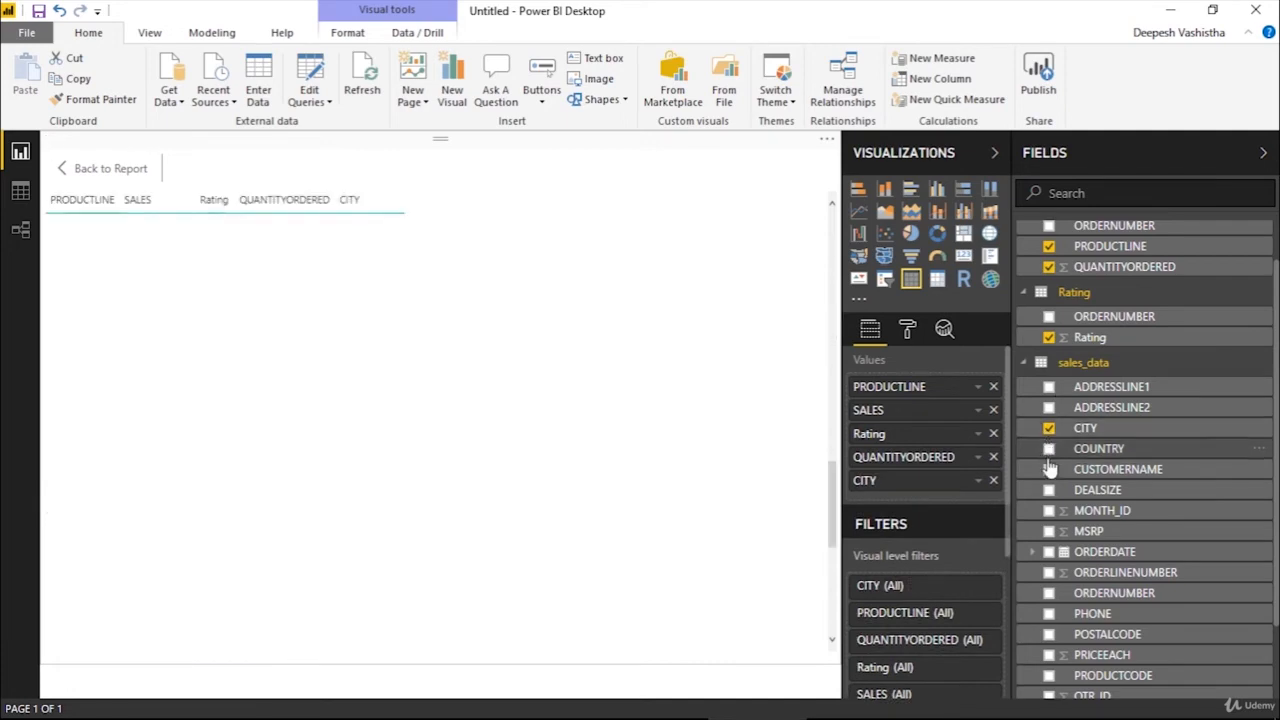
pyautogui.click(1049, 490)
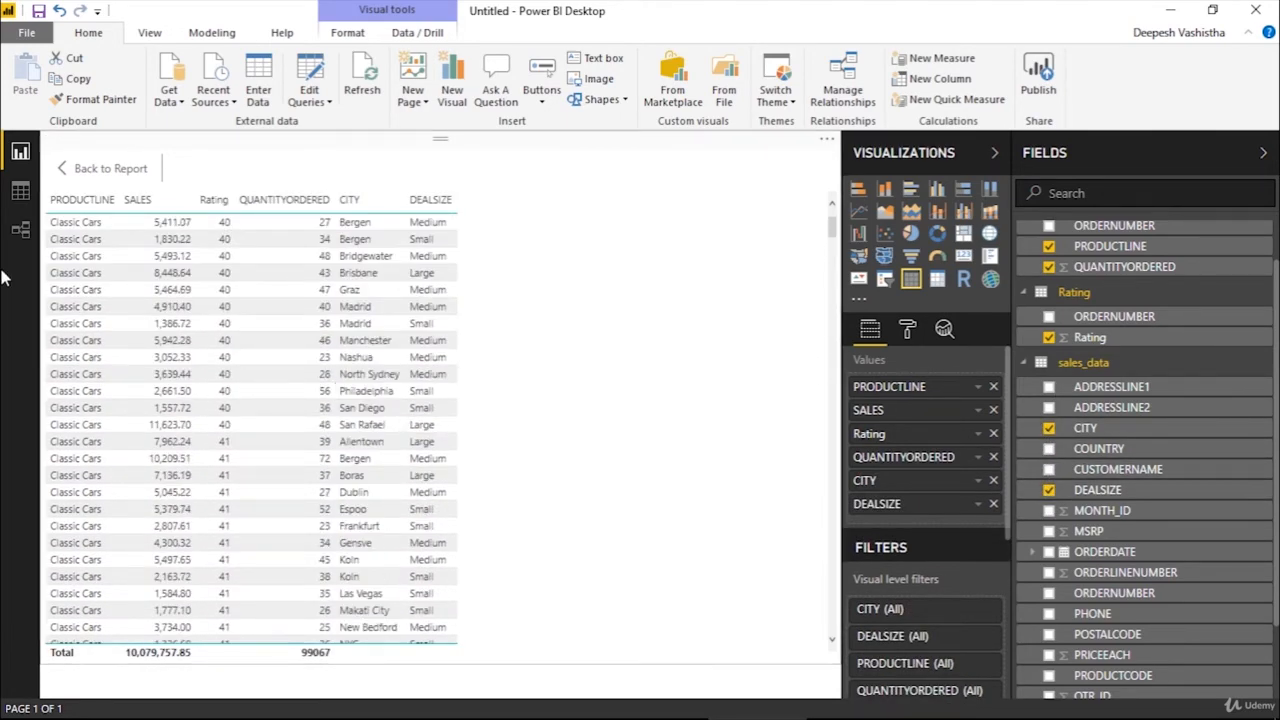
# Step: Open the list of managed relationships and compare its entries with the table links in the relationships diagram
pyautogui.click(14, 236)
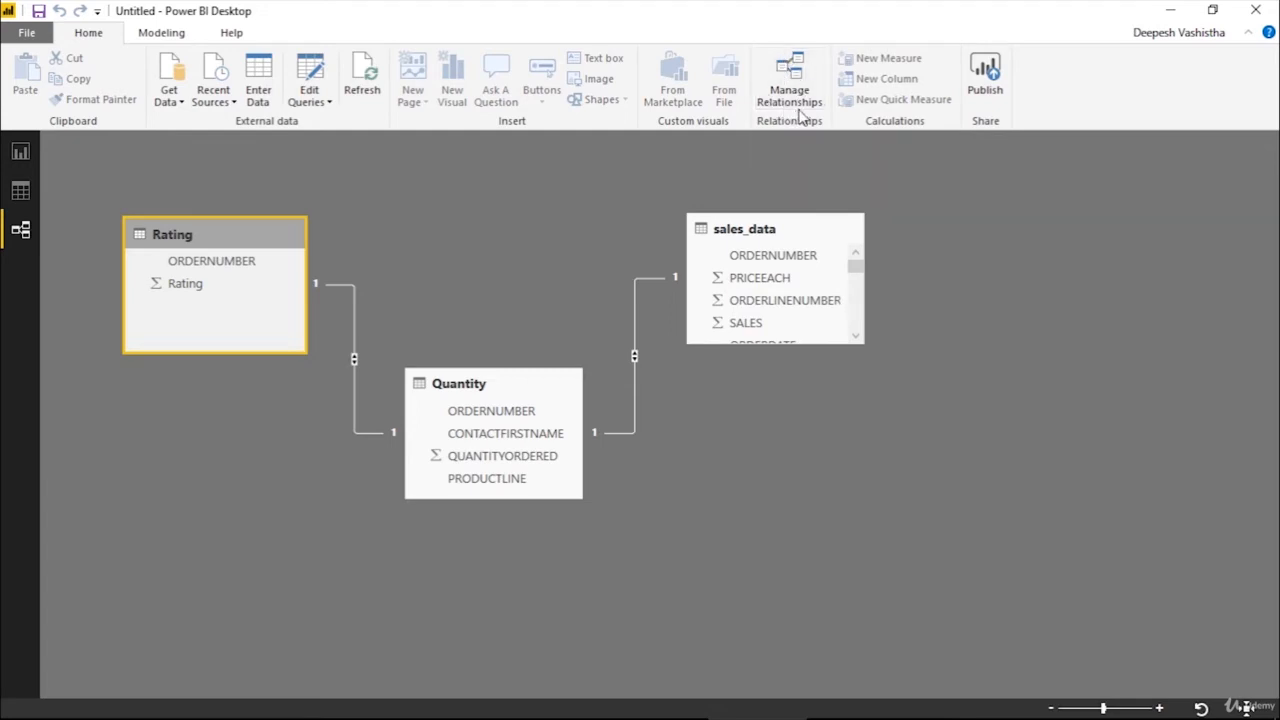
pyautogui.click(783, 75)
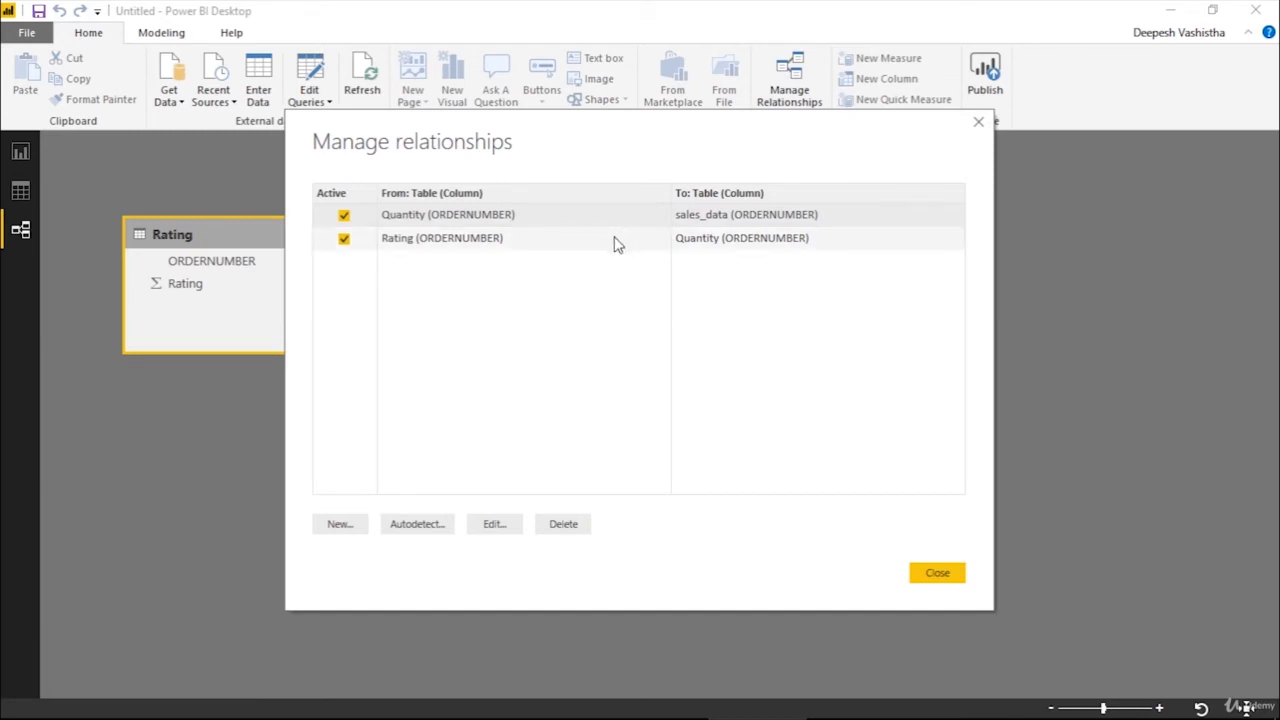
pyautogui.moveTo(551, 137); pyautogui.dragTo(860, 302)
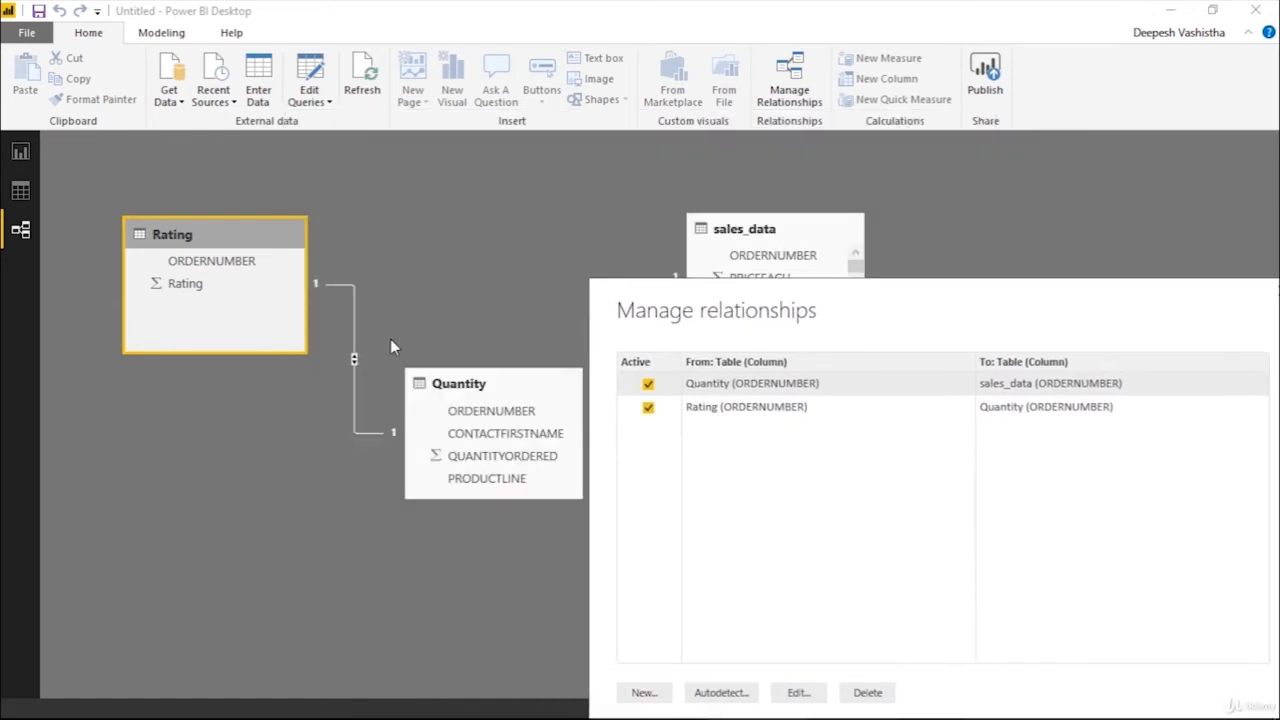
pyautogui.moveTo(748, 282); pyautogui.dragTo(460, 115)
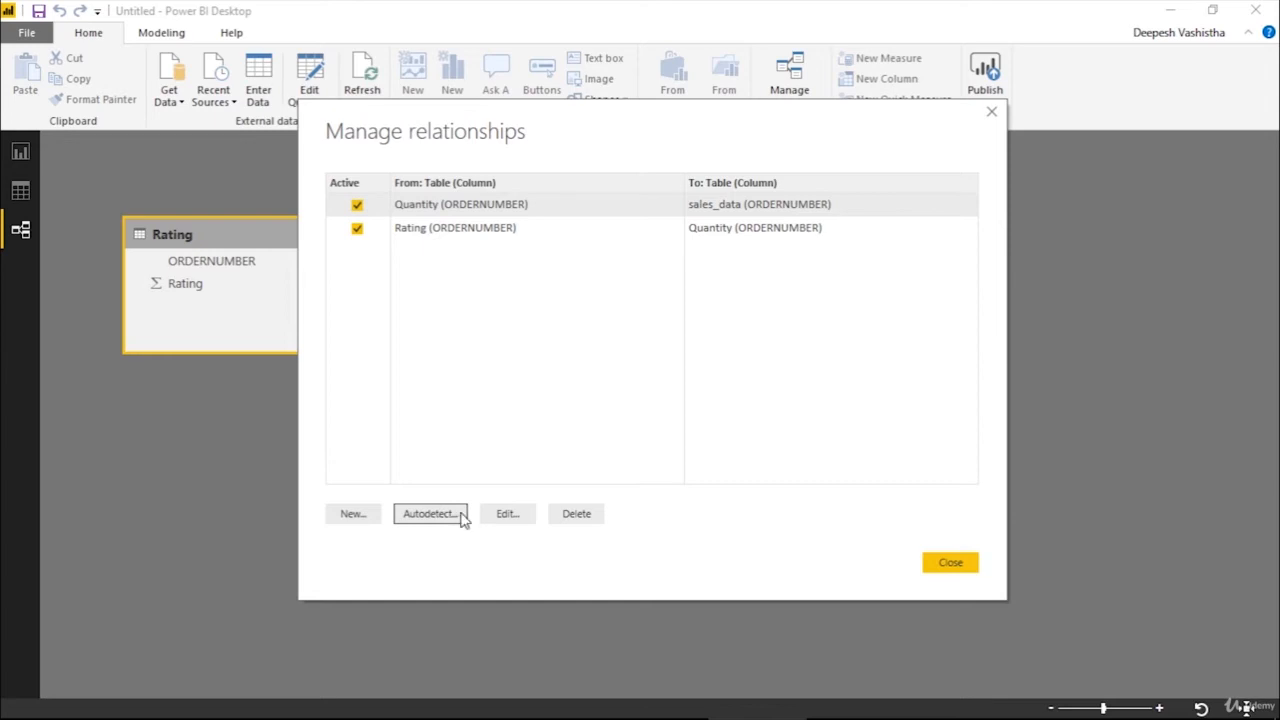
pyautogui.moveTo(460, 148); pyautogui.dragTo(704, 300)
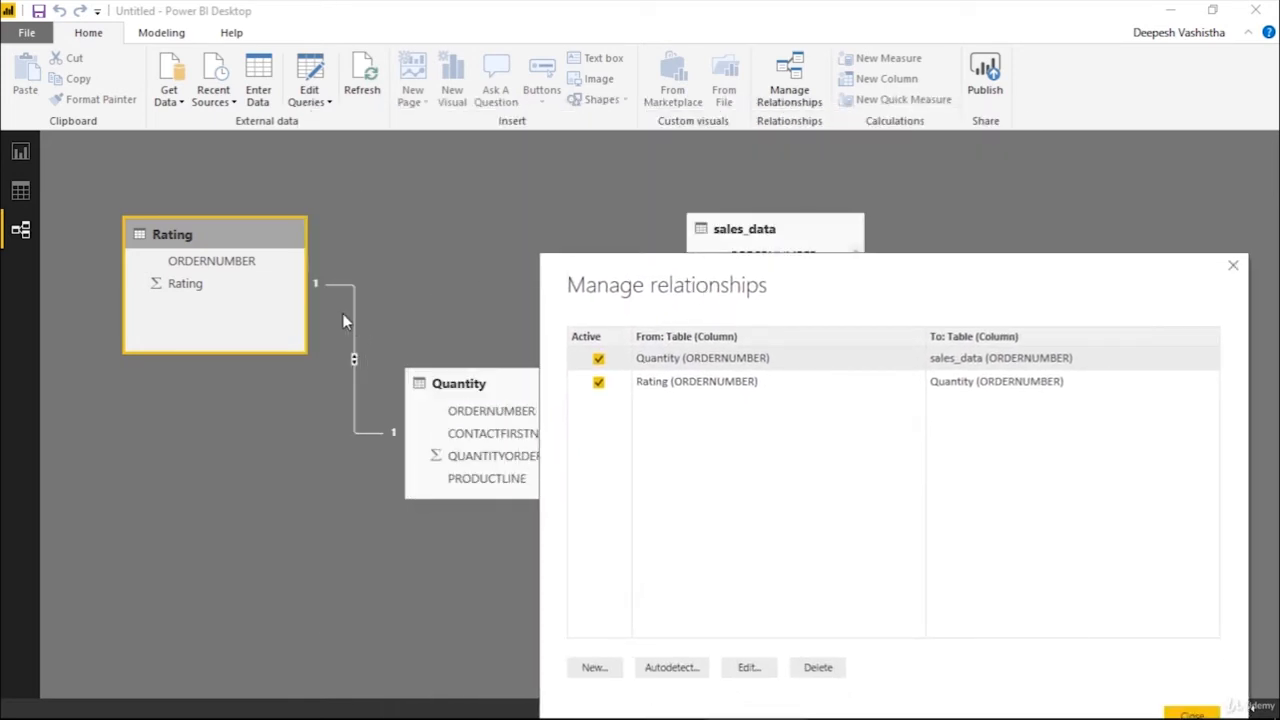
pyautogui.moveTo(601, 289); pyautogui.dragTo(347, 120)
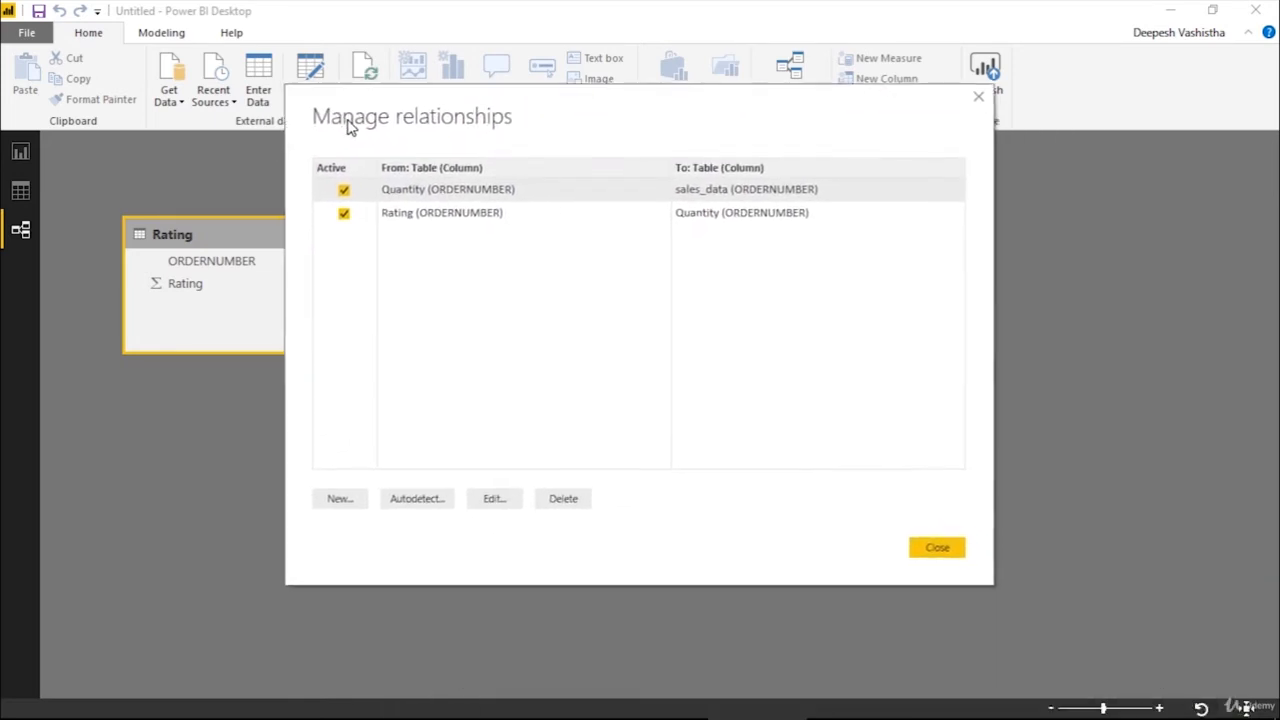
# Step: Inspect the cardinality and cross filter direction options of the Quantity to sales_data relationship, leaving its settings unsaved
pyautogui.click(495, 499)
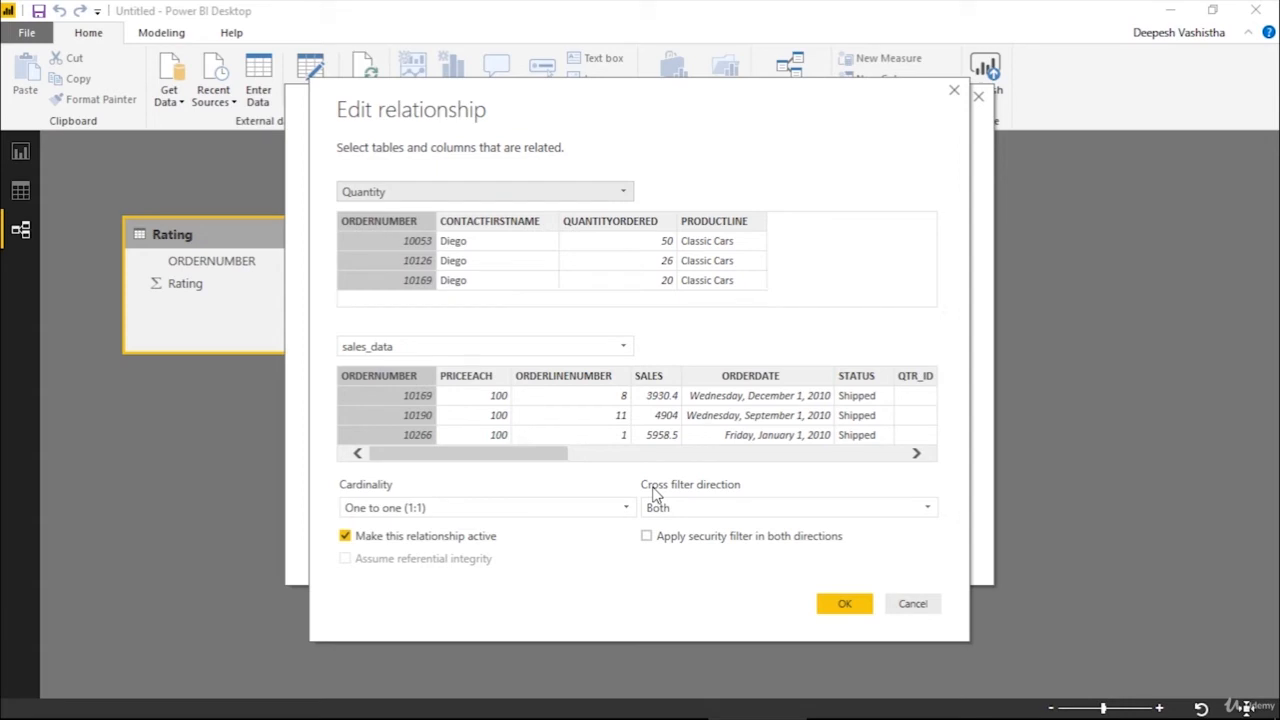
pyautogui.click(508, 513)
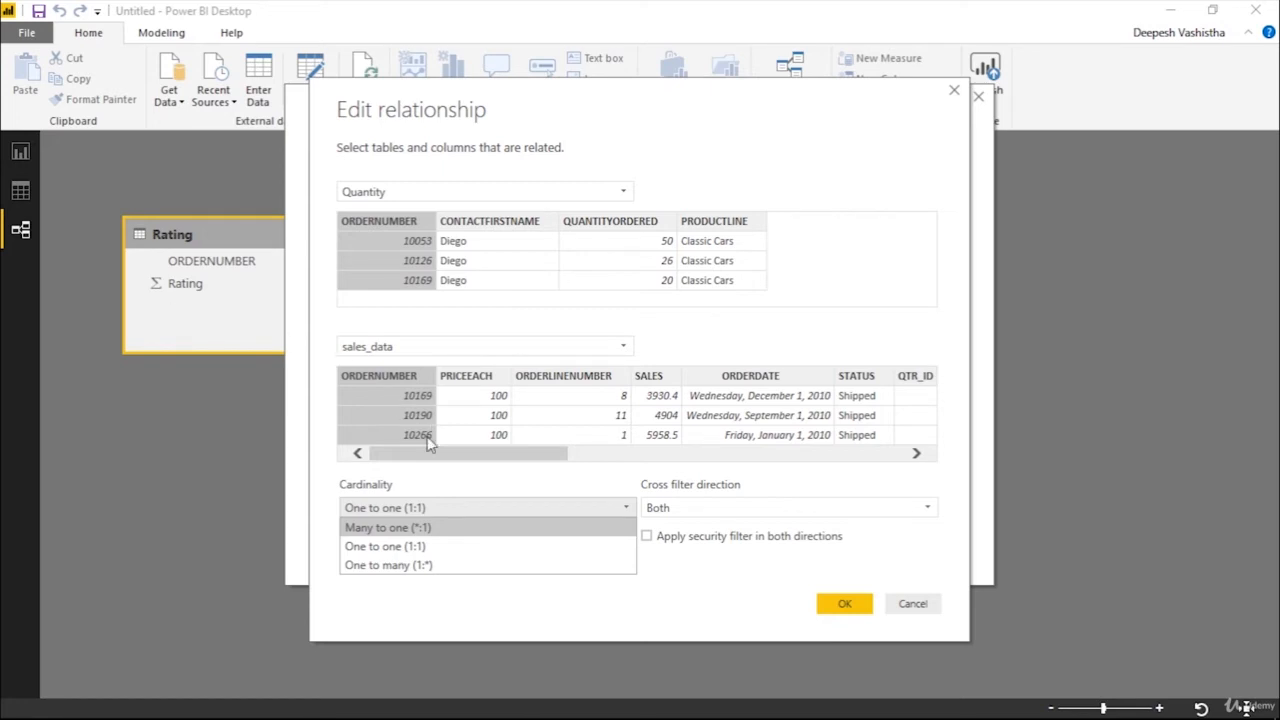
pyautogui.click(440, 512)
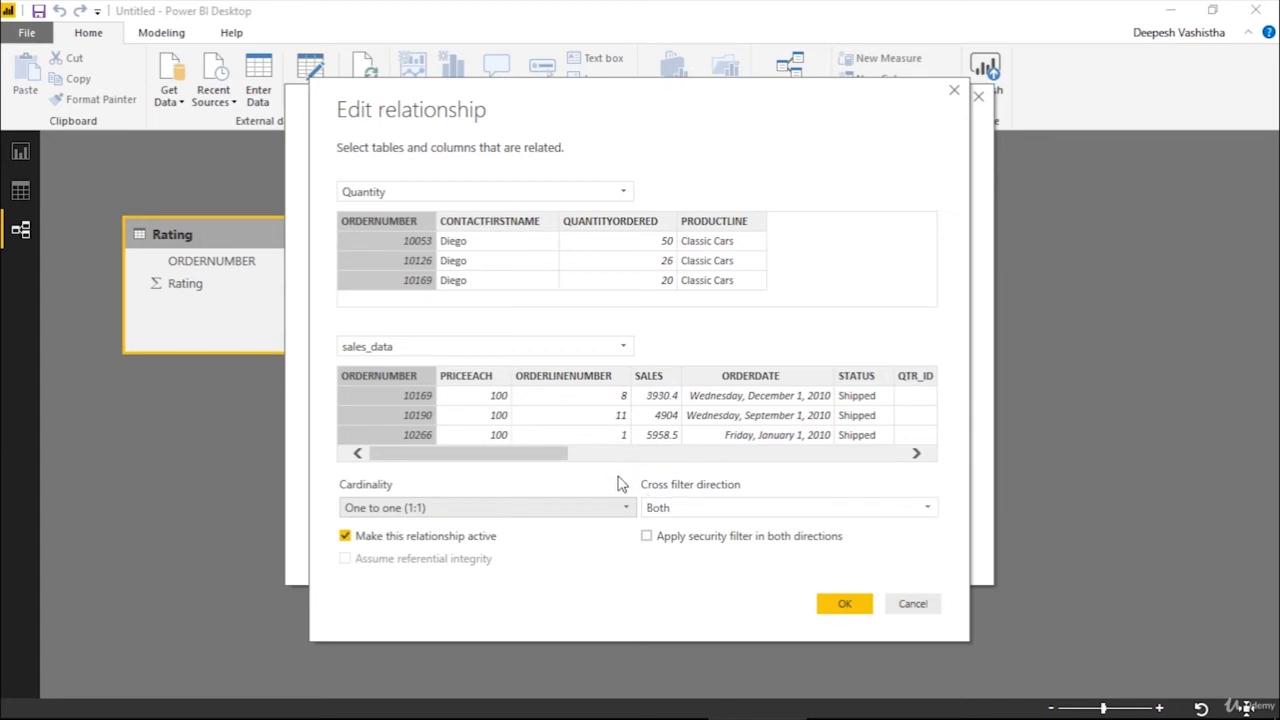
pyautogui.click(676, 508)
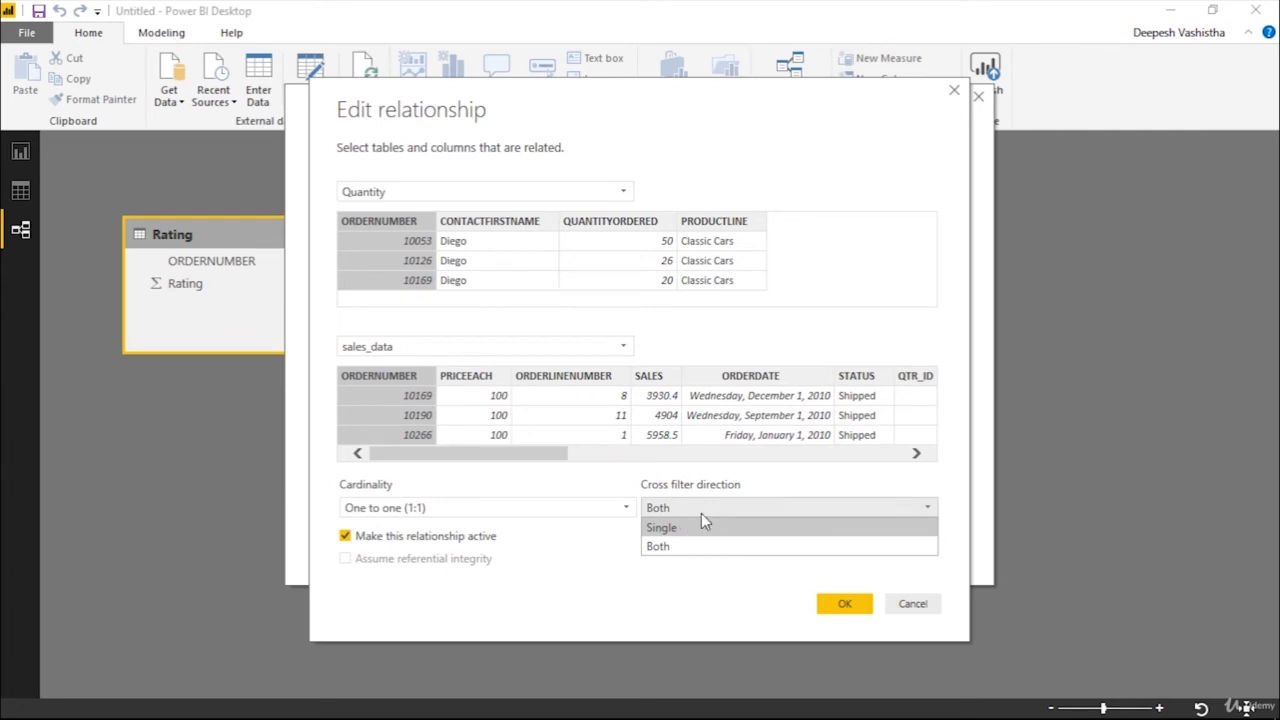
pyautogui.click(909, 606)
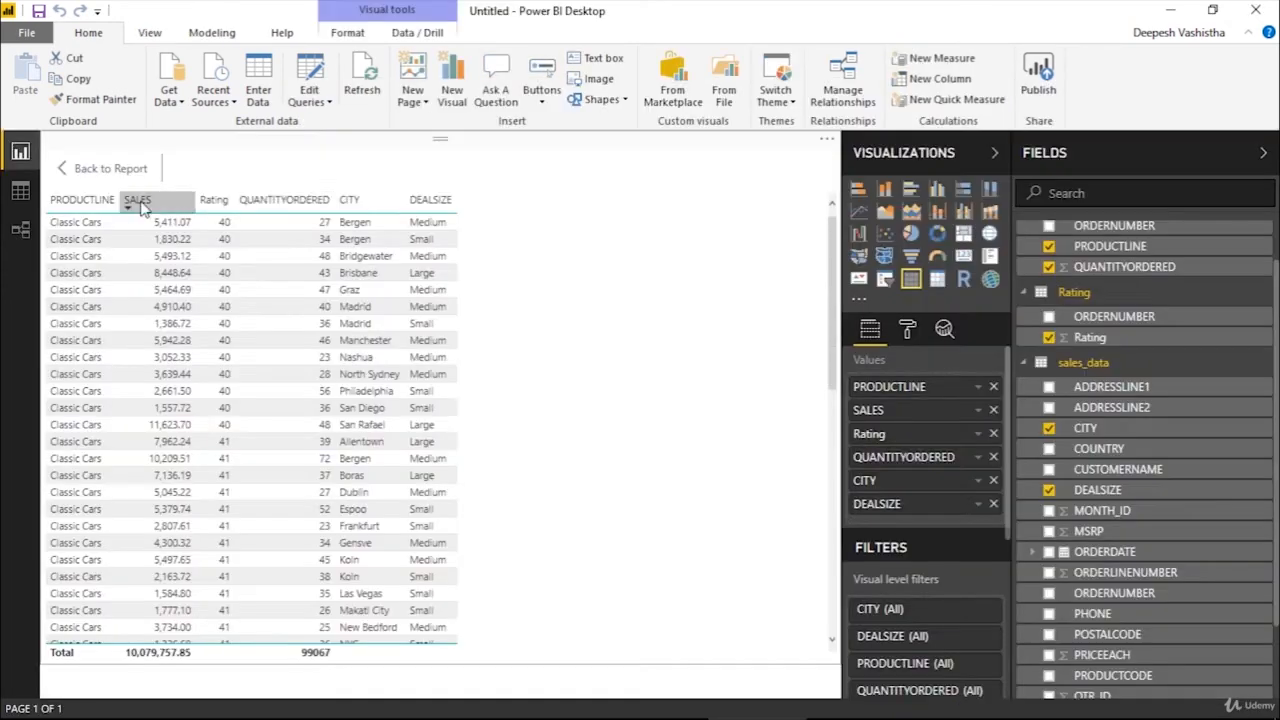
# Step: Enlarge the table visual on the report page and place a duplicate of it below and to its right
pyautogui.click(137, 168)
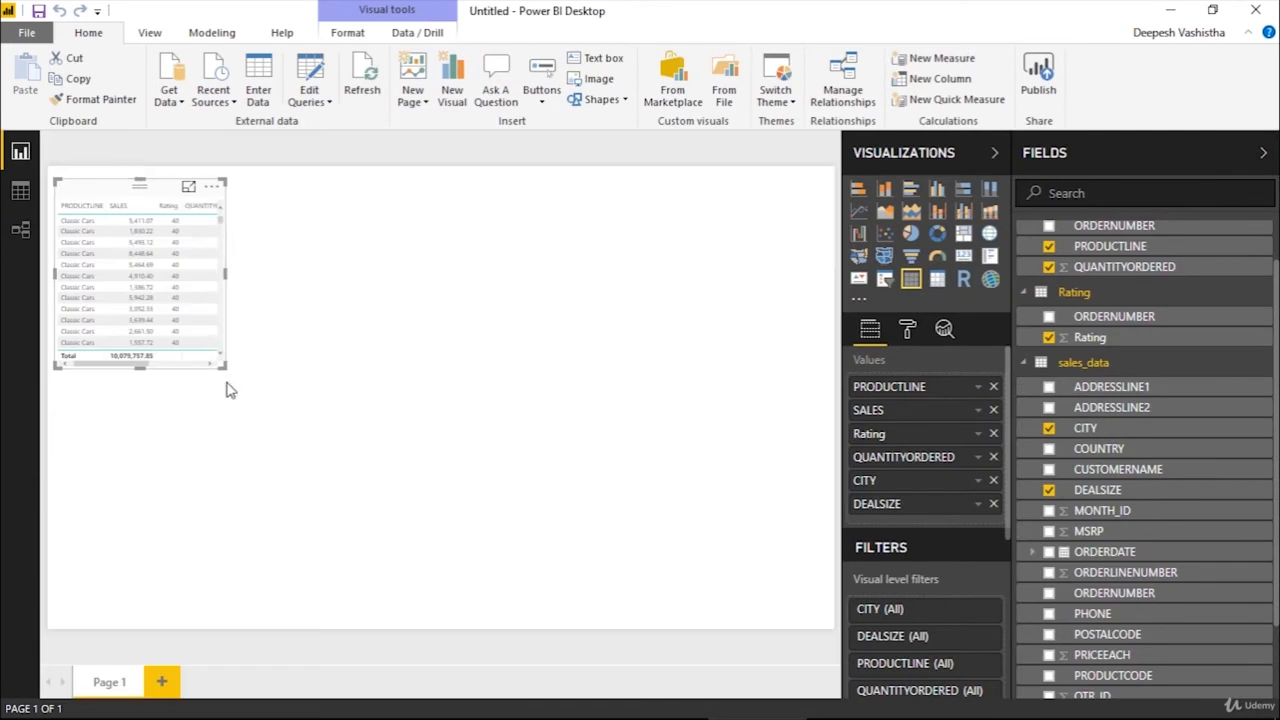
pyautogui.moveTo(224, 366); pyautogui.dragTo(487, 461)
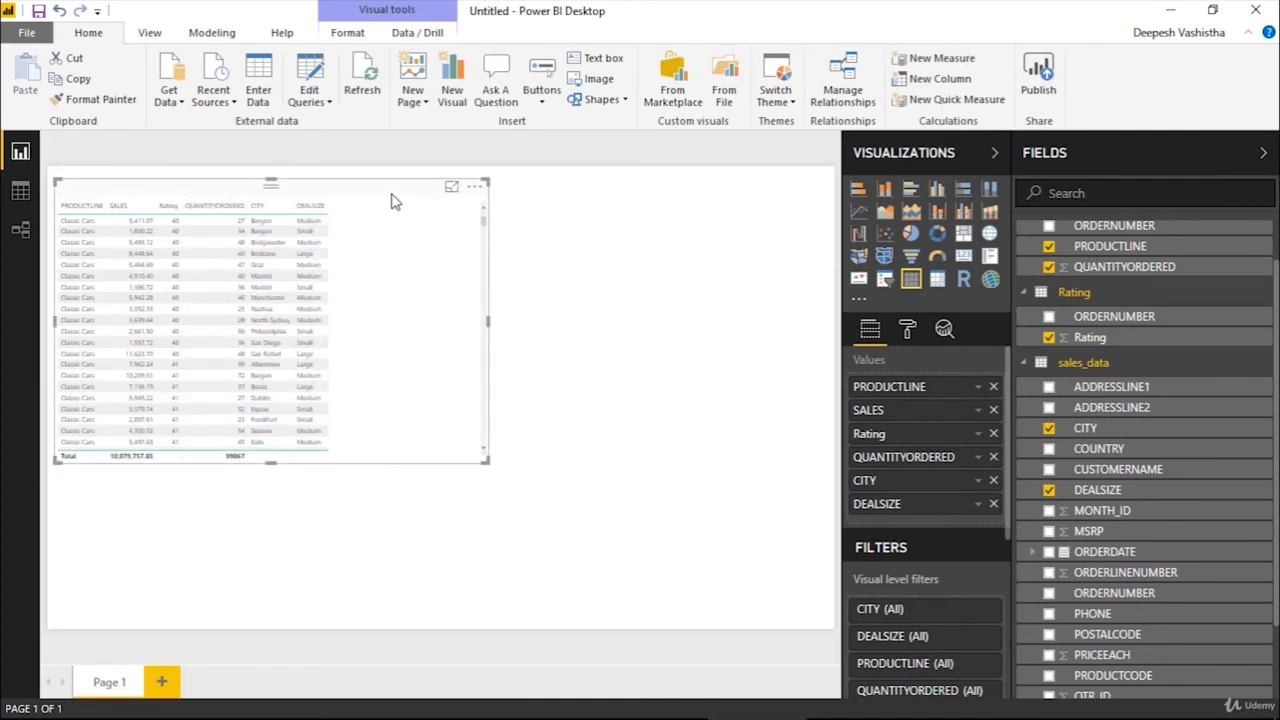
pyautogui.hotkey('ctrl', 'c')
pyautogui.hotkey('ctrl', 'v')
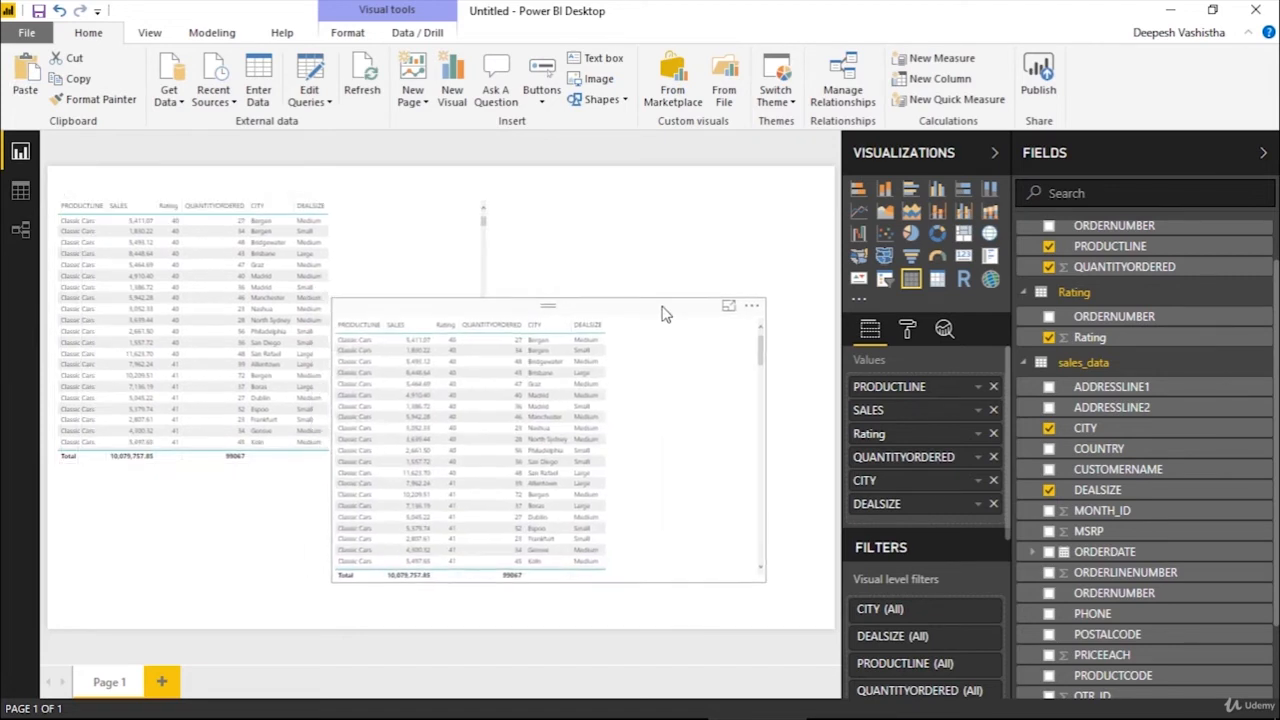
pyautogui.moveTo(661, 314); pyautogui.dragTo(713, 349)
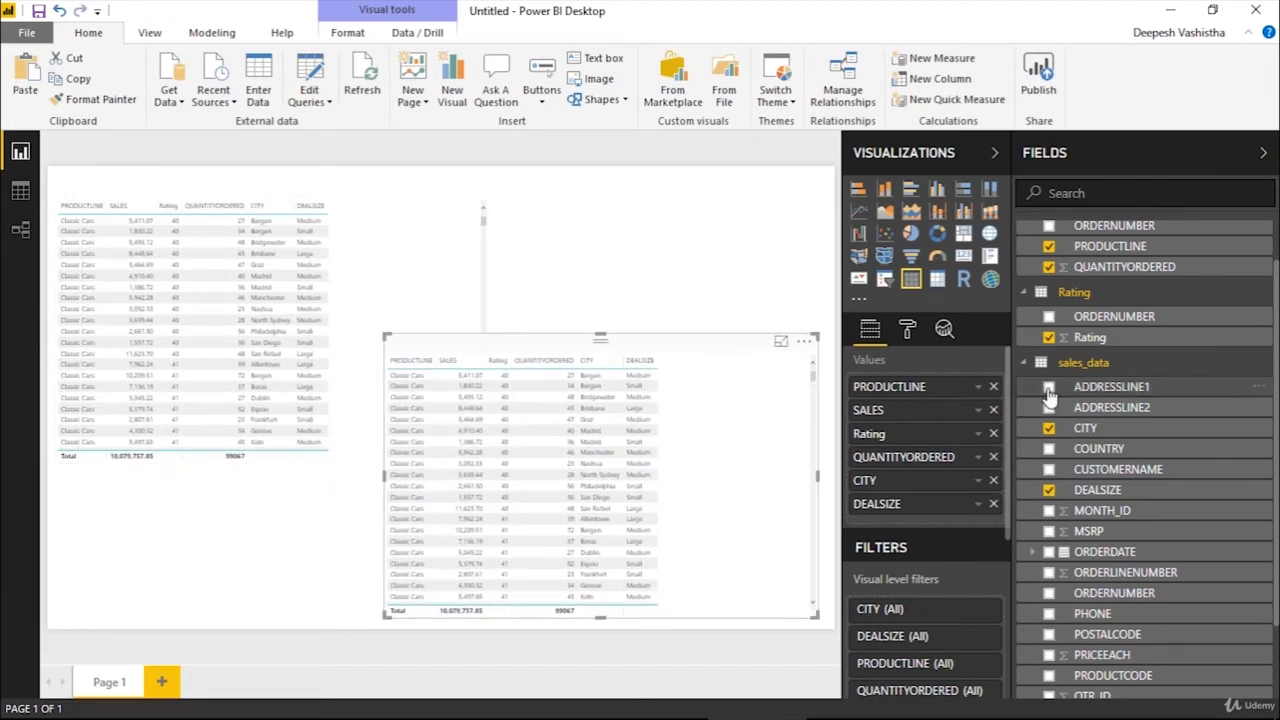
# Step: Reduce the original table visual's columns to PRODUCTLINE and QUANTITYORDERED from the Quantity table
pyautogui.click(436, 271)
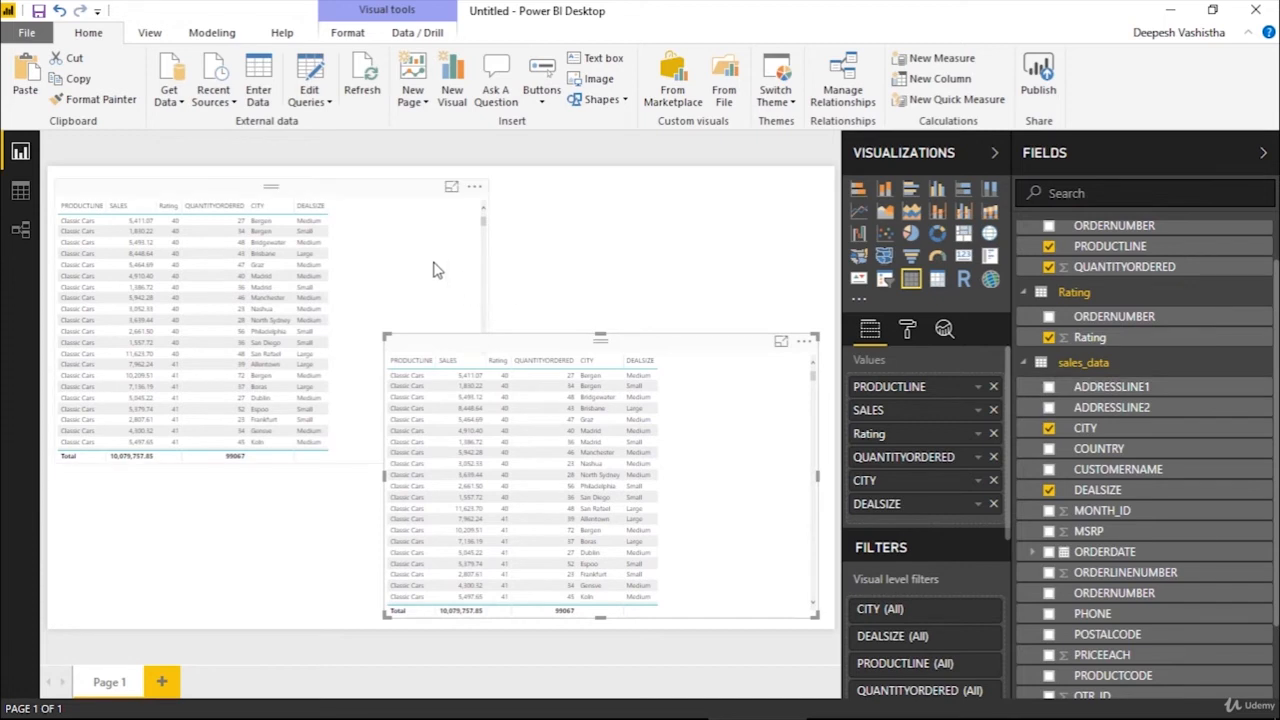
pyautogui.click(993, 386)
pyautogui.click(993, 386)
pyautogui.click(993, 386)
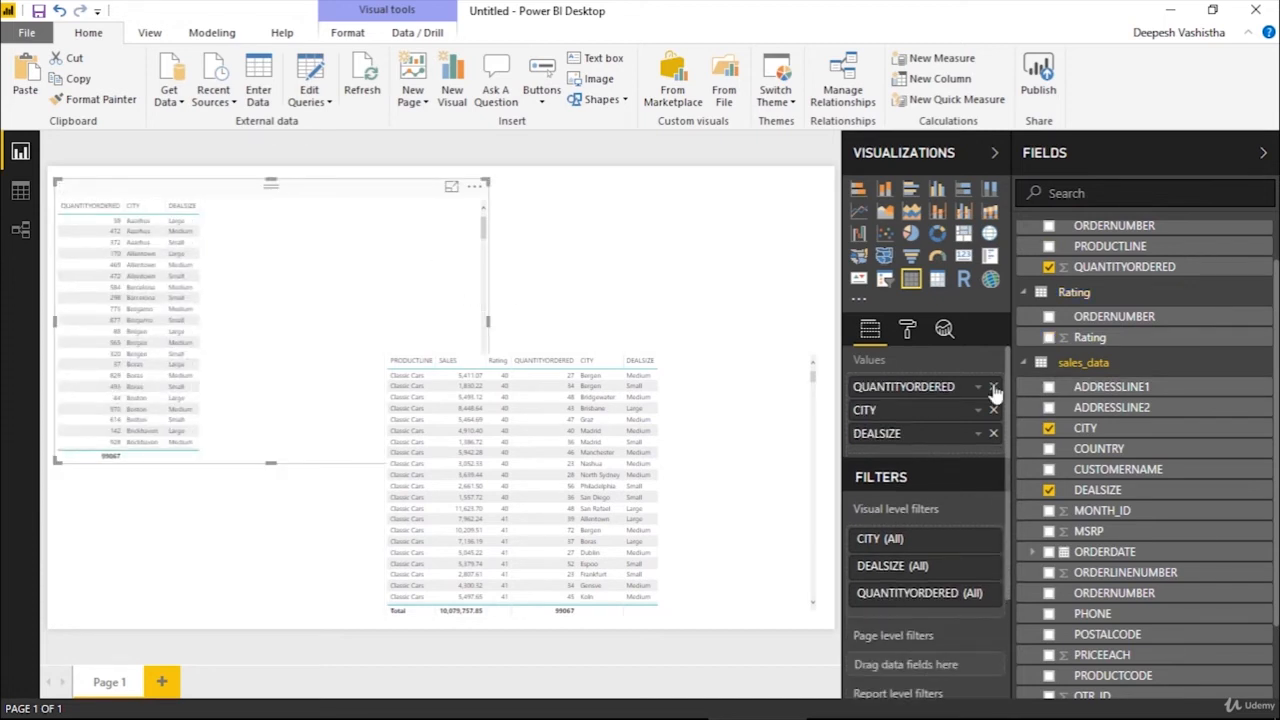
pyautogui.click(993, 386)
pyautogui.scroll(1, 1093, 375)
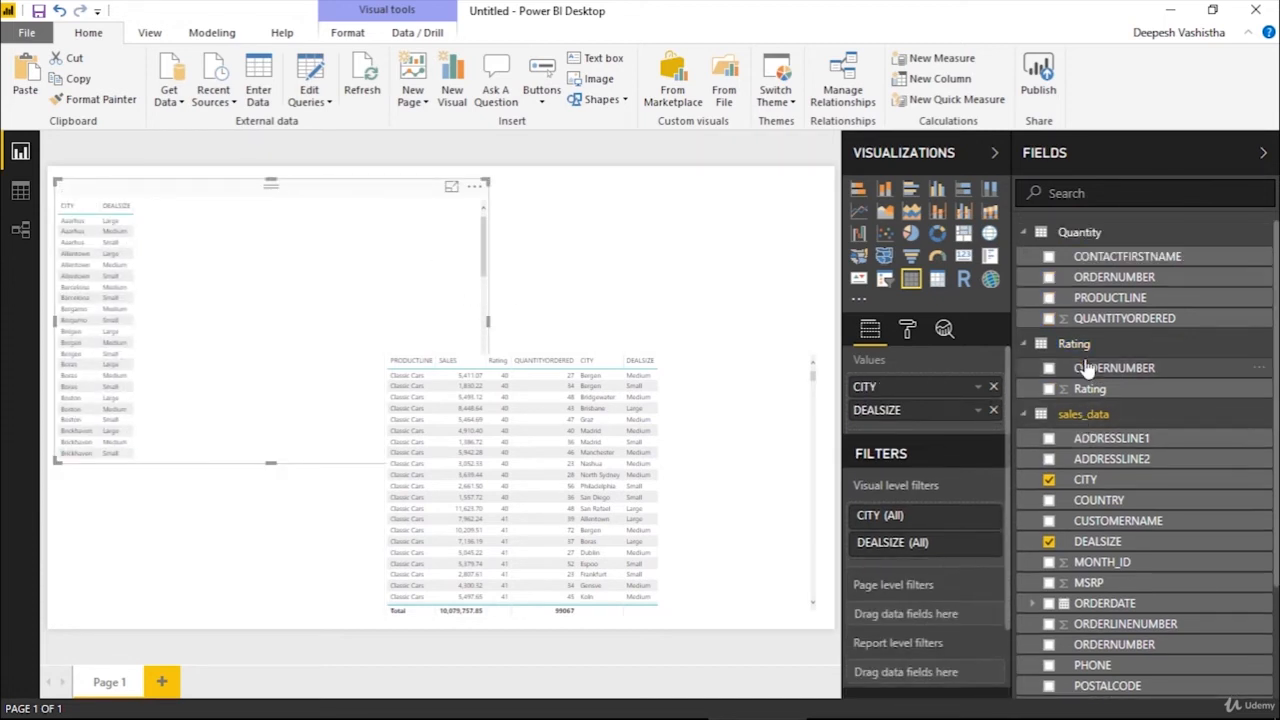
pyautogui.click(1049, 298)
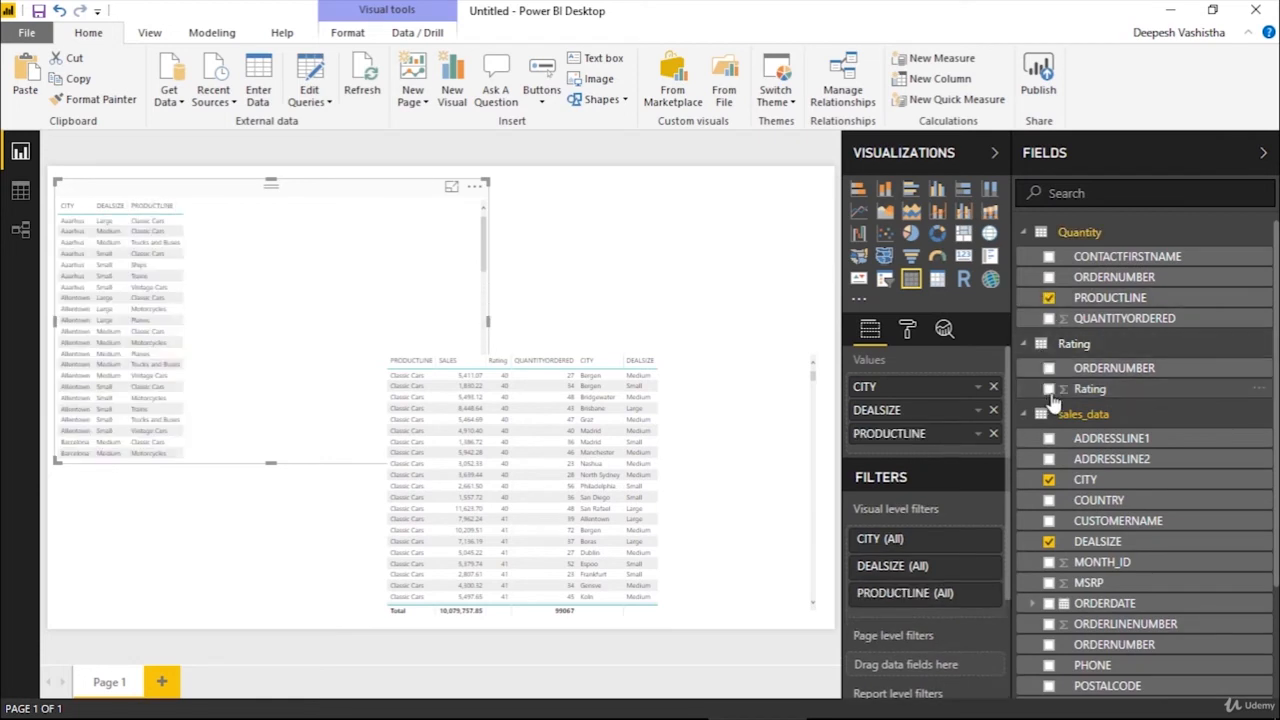
pyautogui.click(1049, 318)
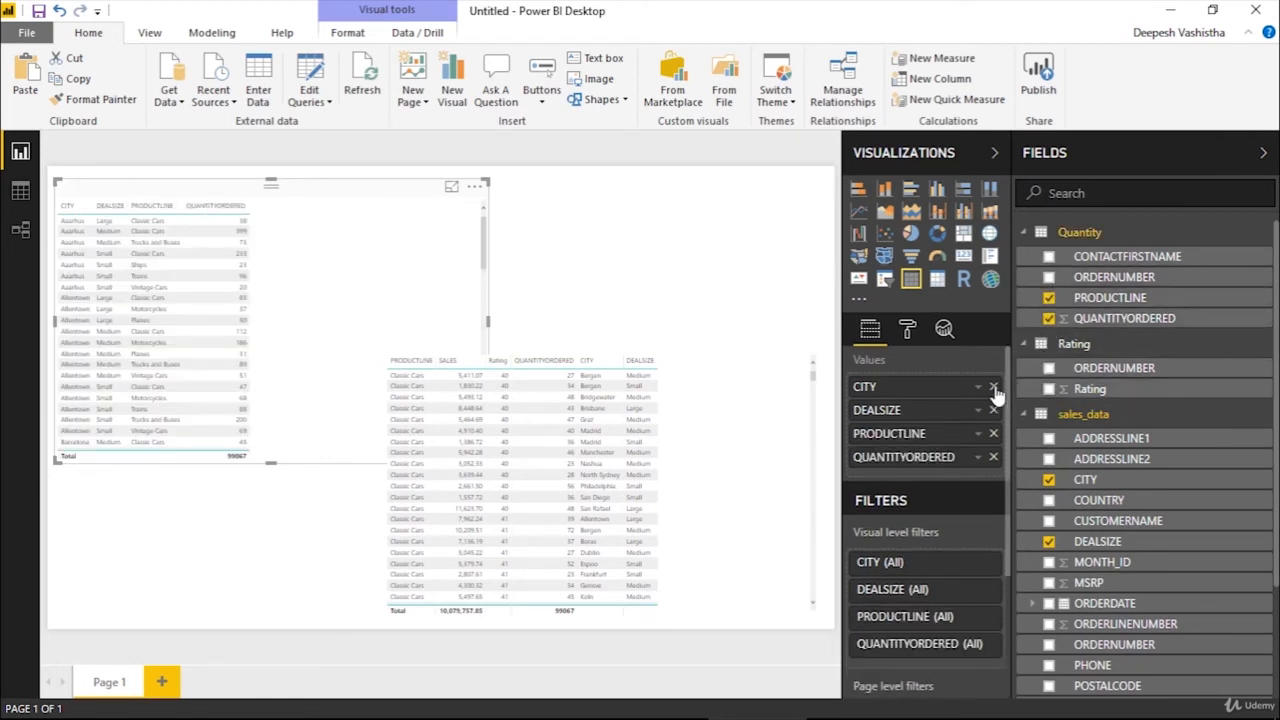
pyautogui.click(993, 410)
pyautogui.click(993, 386)
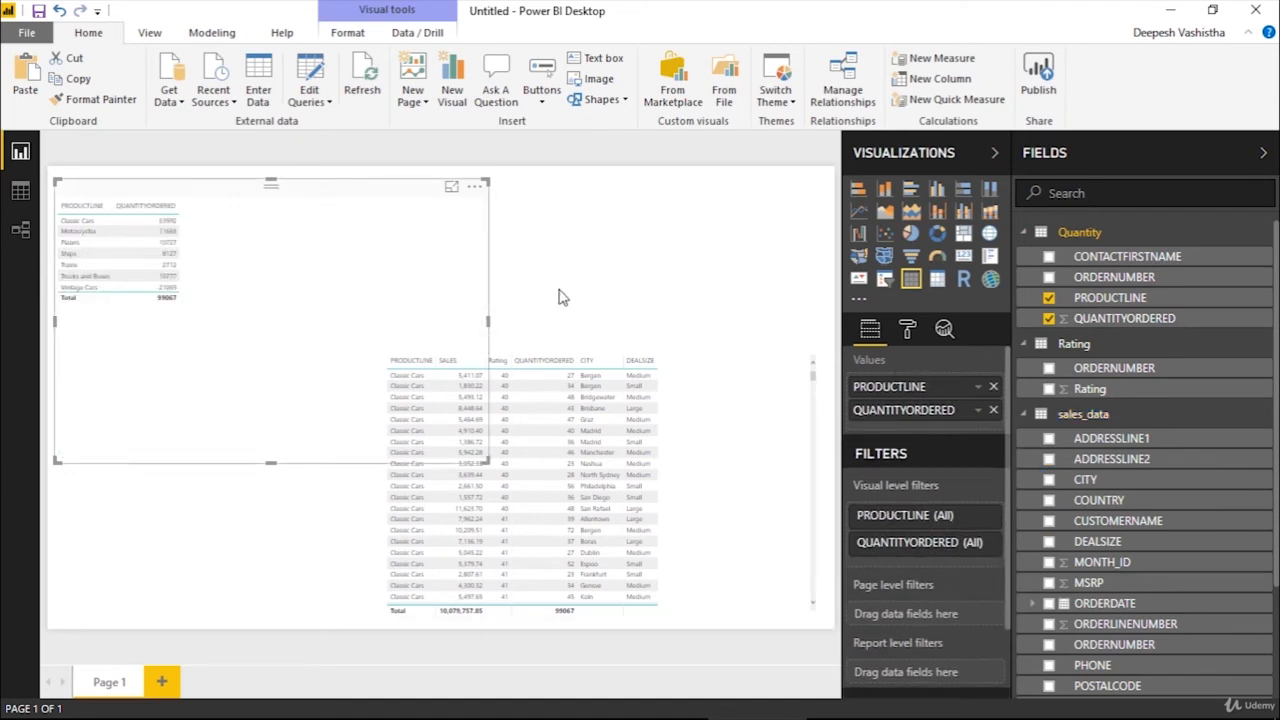
# Step: Set the text size of the values in the PRODUCTLINE and QUANTITYORDERED table to 13
pyautogui.click(912, 333)
pyautogui.scroll(-2, 928, 434)
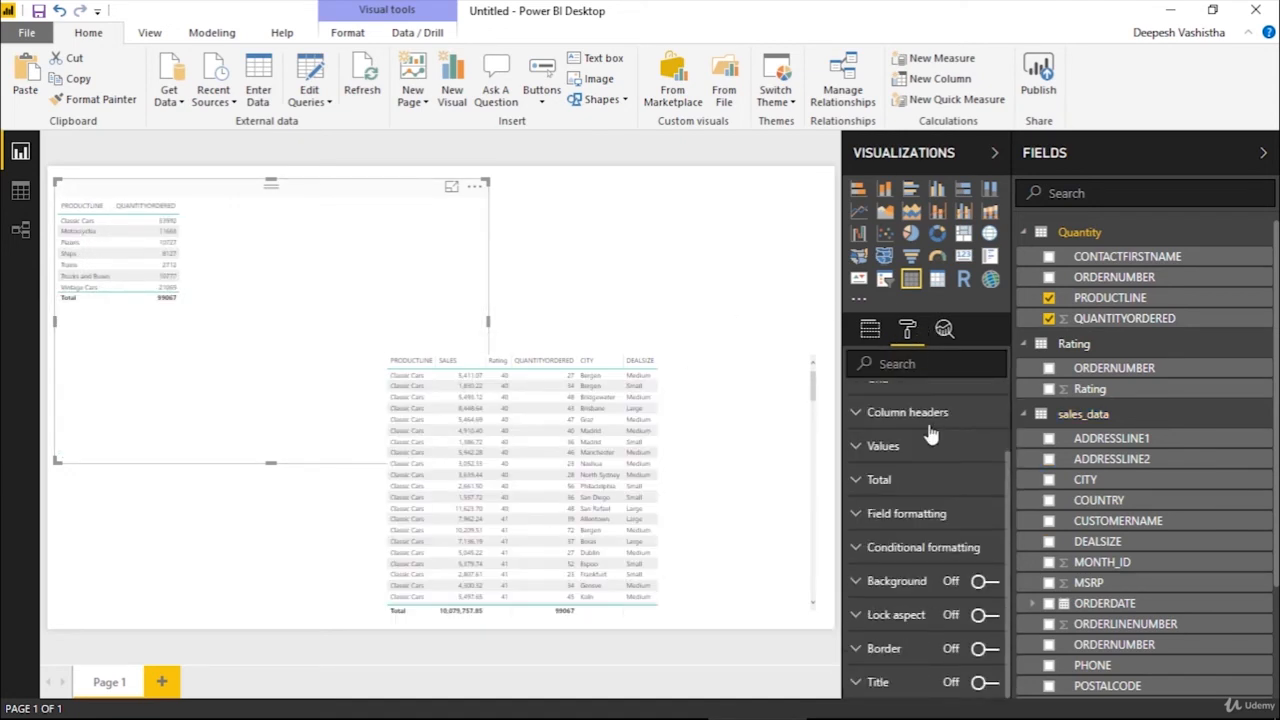
pyautogui.click(922, 455)
pyautogui.scroll(-2, 944, 540)
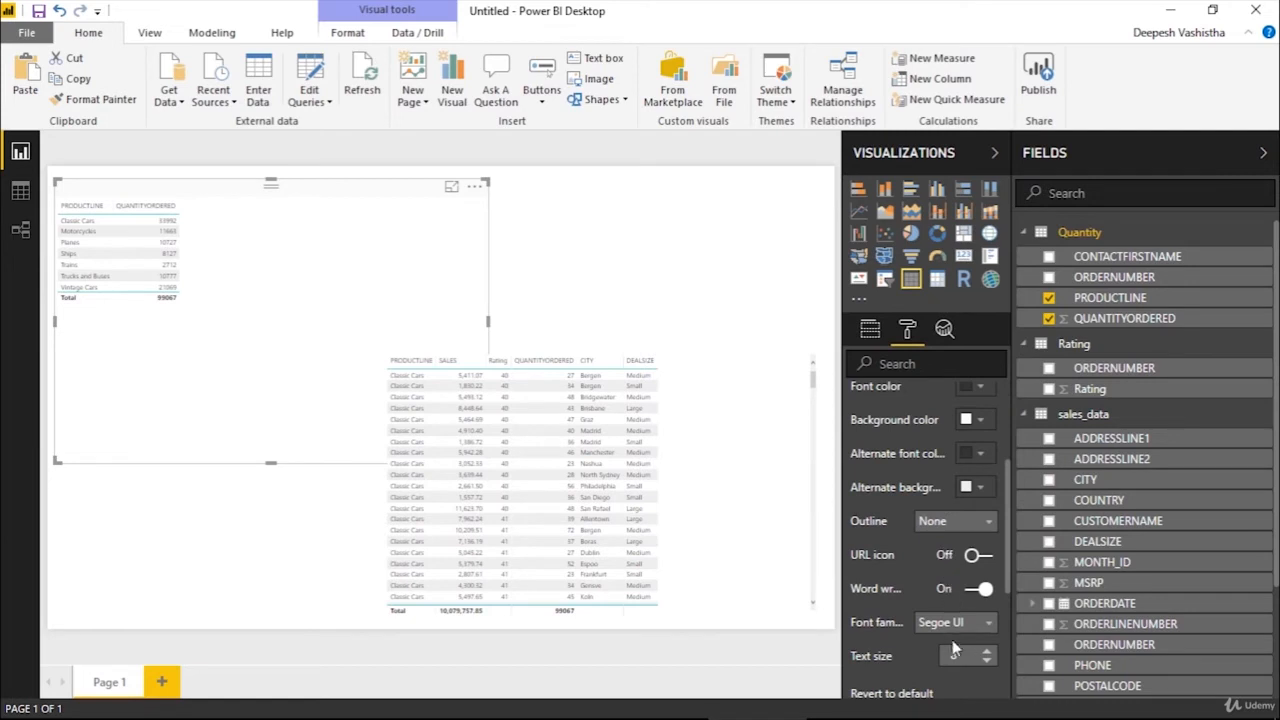
pyautogui.write('13')
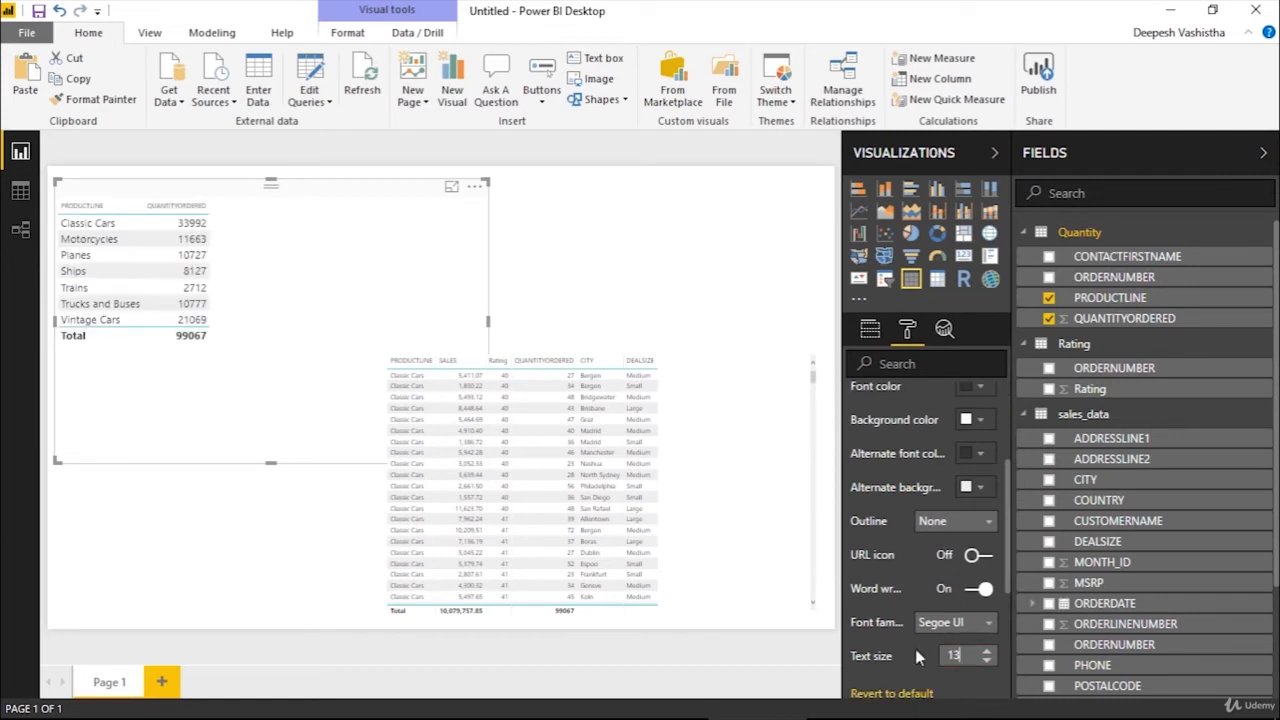
# Step: Add the Rating table's ORDERNUMBER to the duplicate table visual and remove every other column except Rating
pyautogui.moveTo(484, 353); pyautogui.dragTo(496, 352)
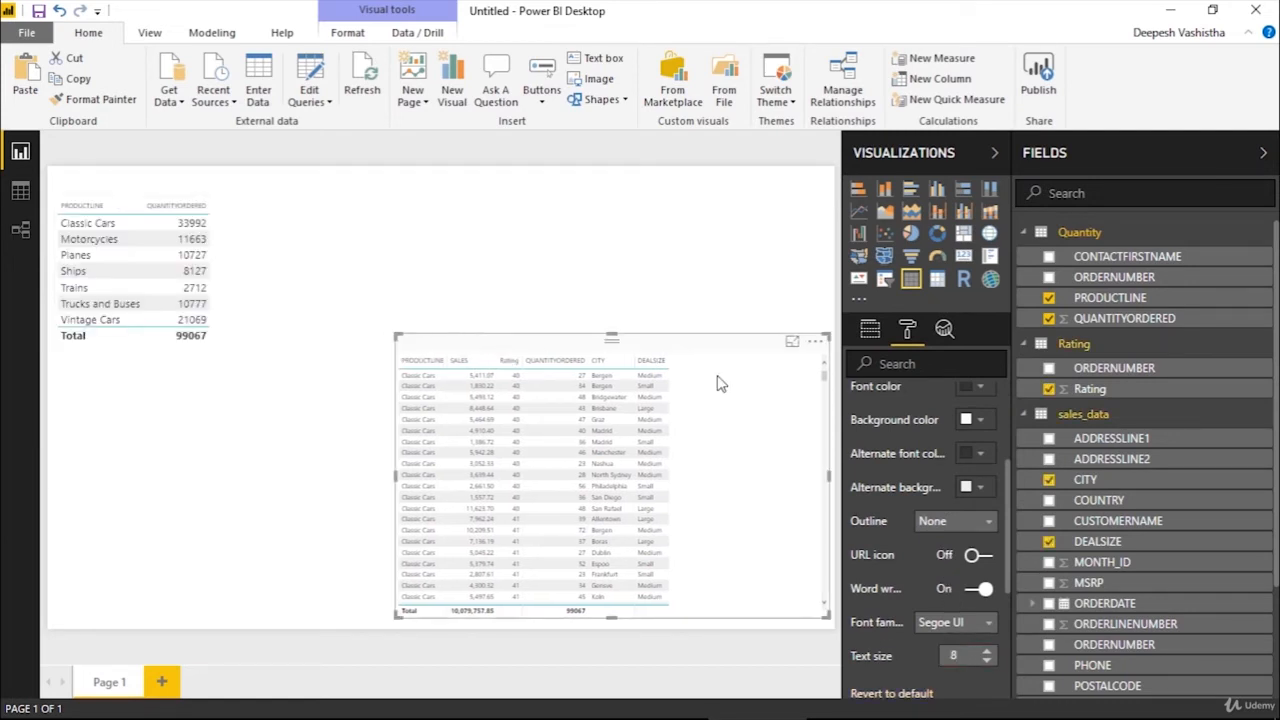
pyautogui.click(870, 329)
pyautogui.click(1048, 368)
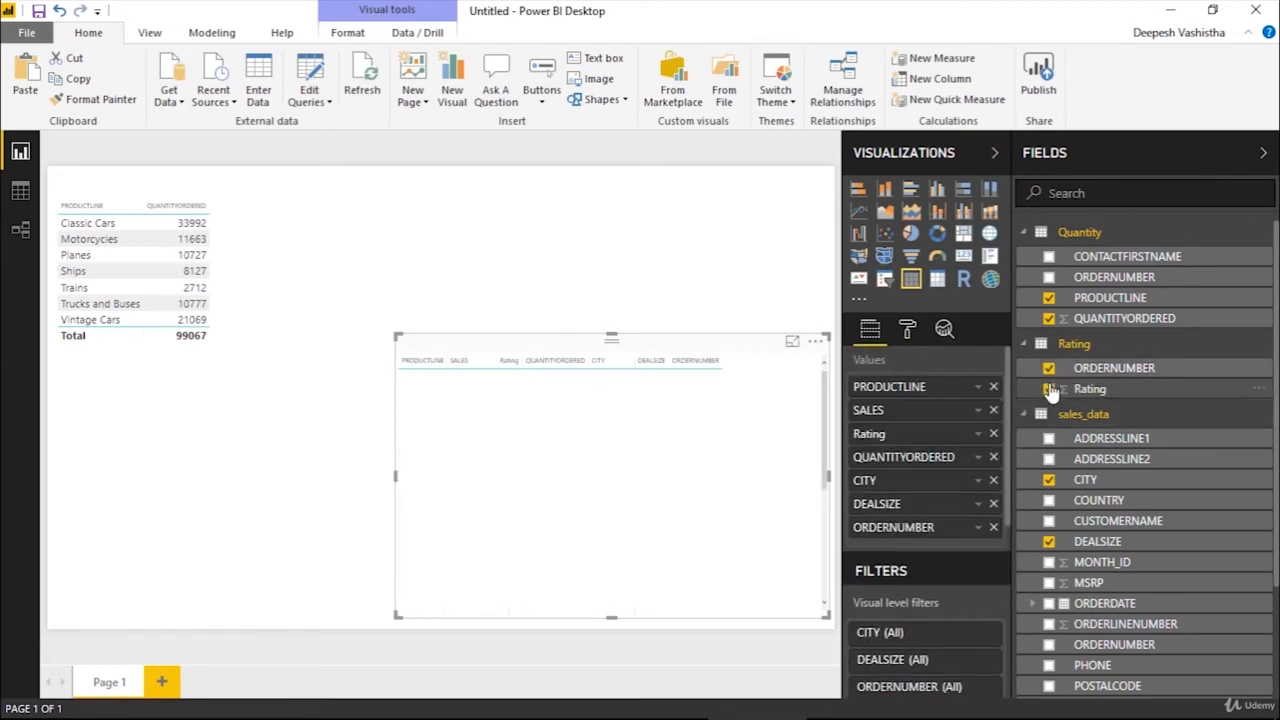
pyautogui.click(993, 387)
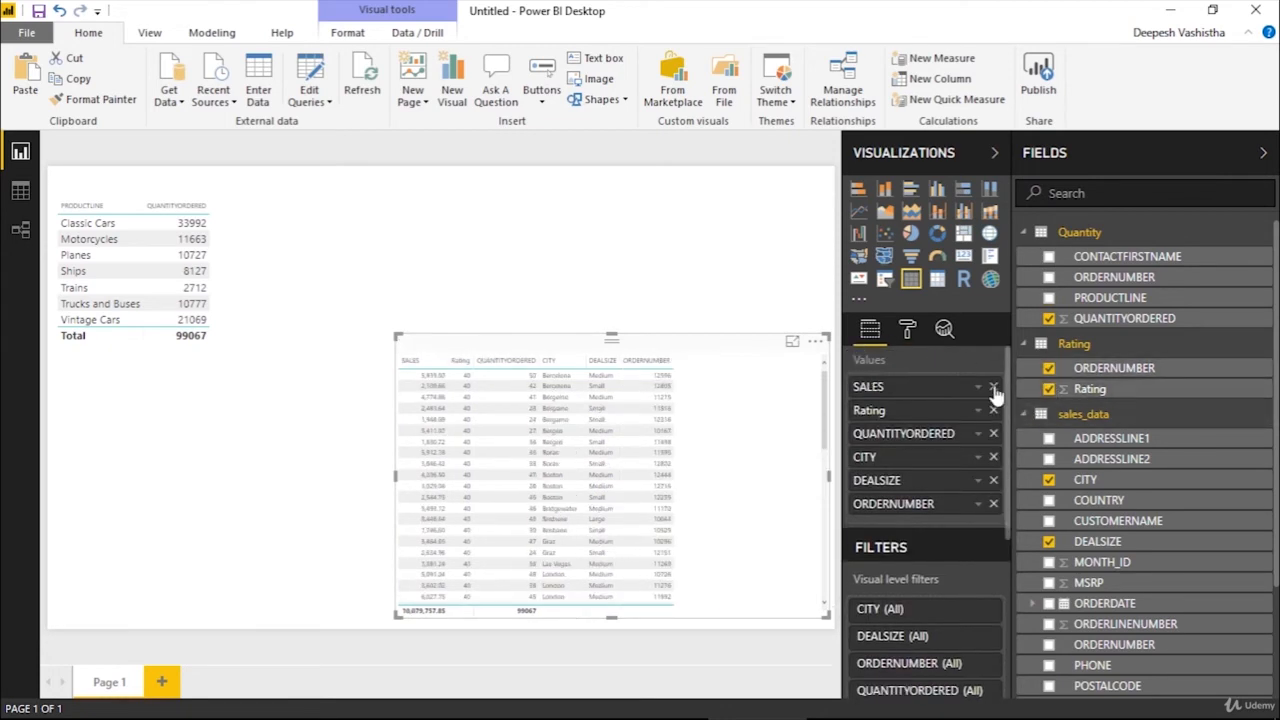
pyautogui.click(993, 387)
pyautogui.click(993, 410)
pyautogui.click(993, 410)
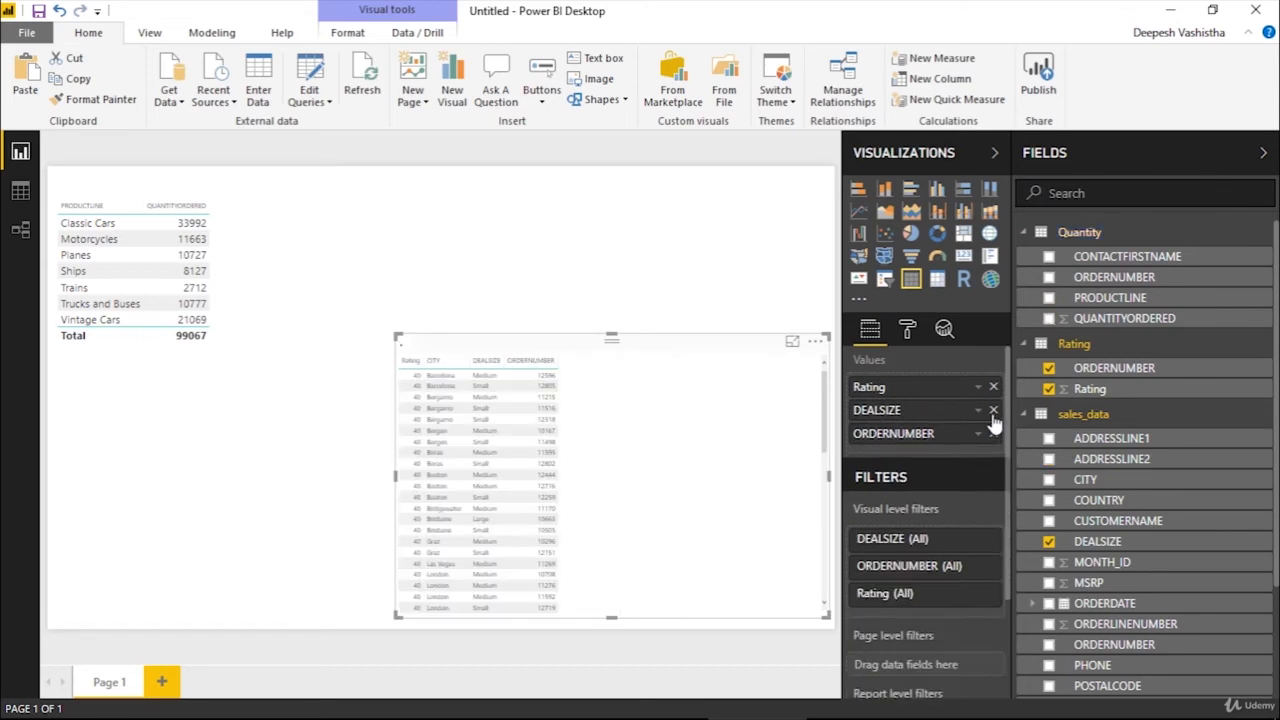
pyautogui.click(993, 410)
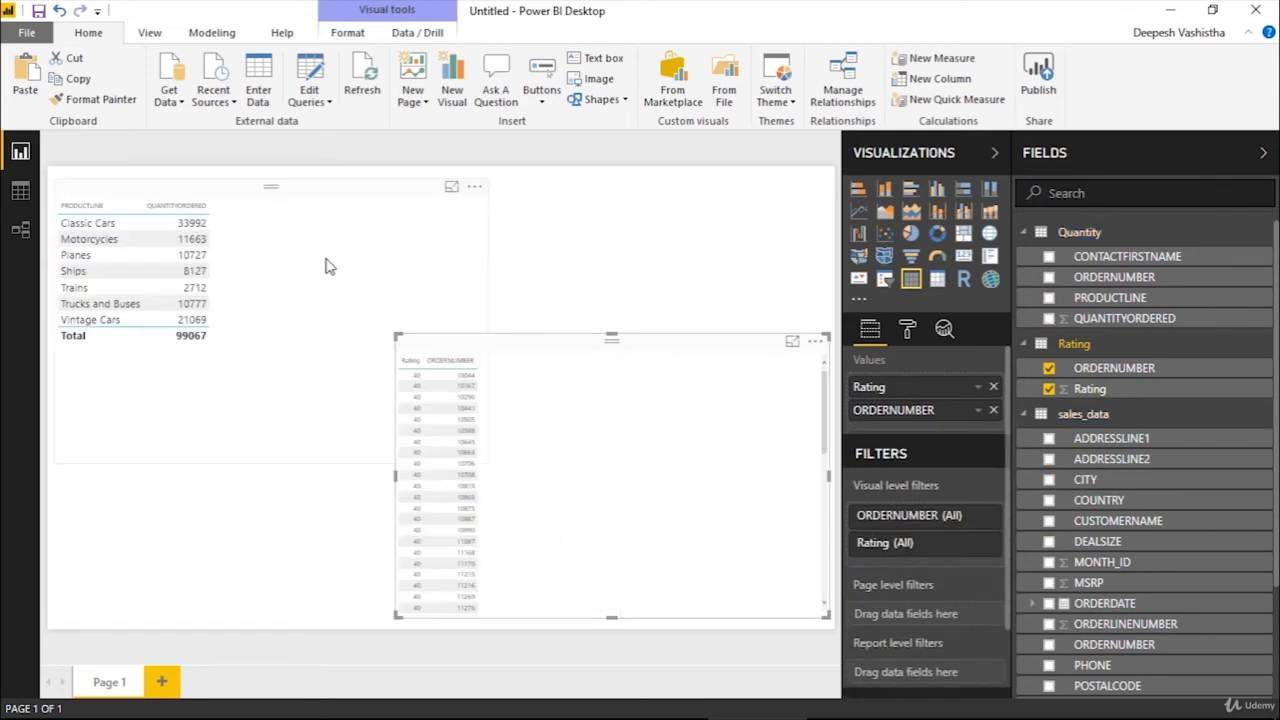
# Step: Copy the formatting of the product line quantity table onto the Rating and ORDERNUMBER table with Format Painter
pyautogui.click(246, 217)
pyautogui.click(100, 99)
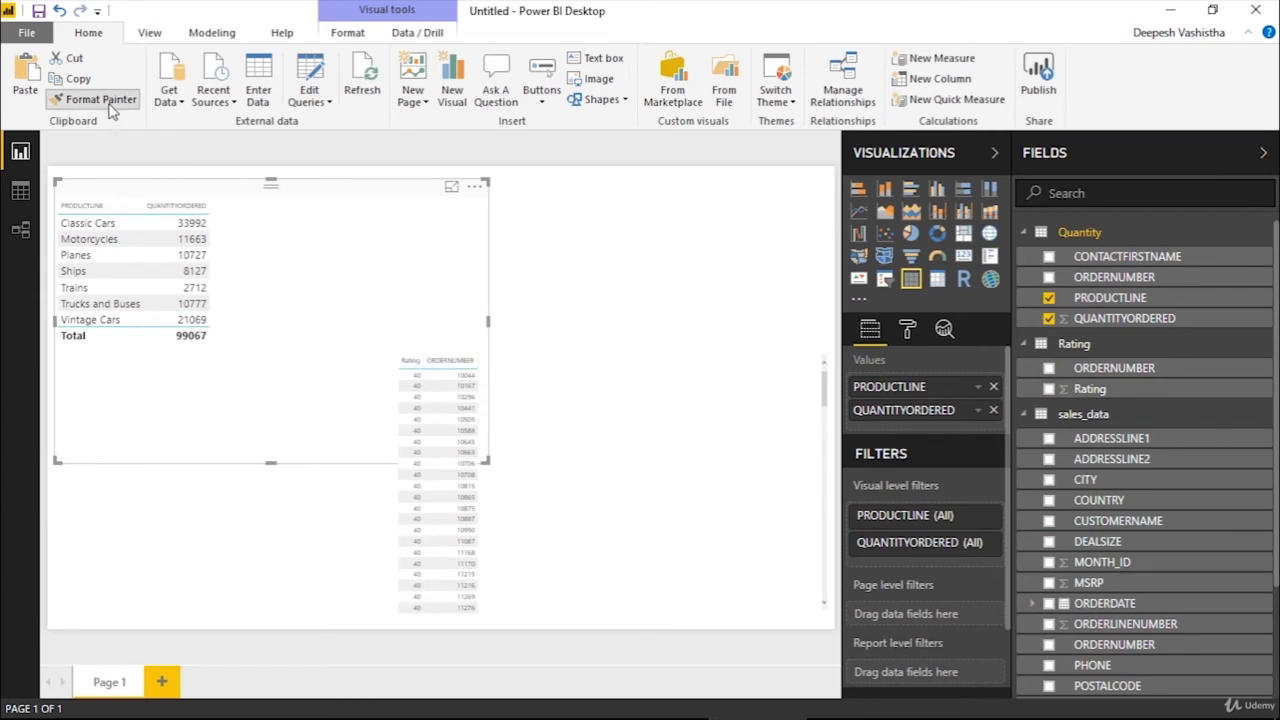
pyautogui.click(623, 379)
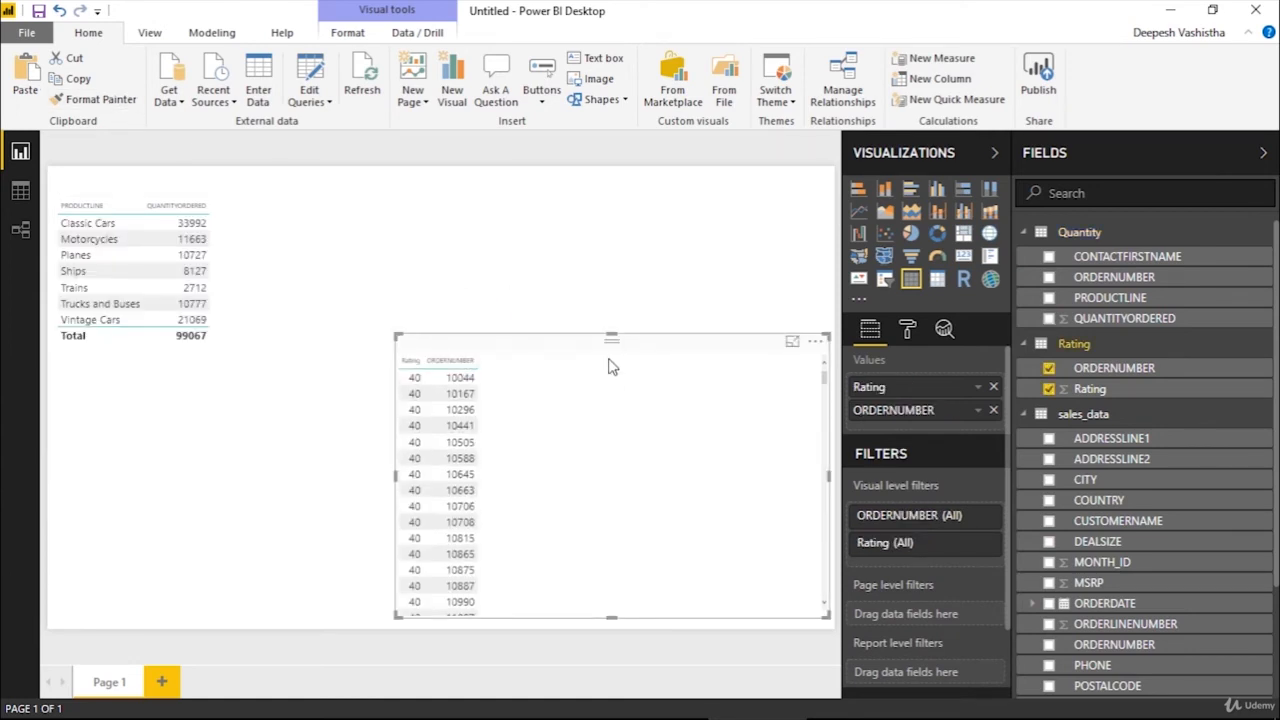
# Step: Move the Rating and ORDERNUMBER table up beside the product line quantity table and look through its rows
pyautogui.click(616, 268)
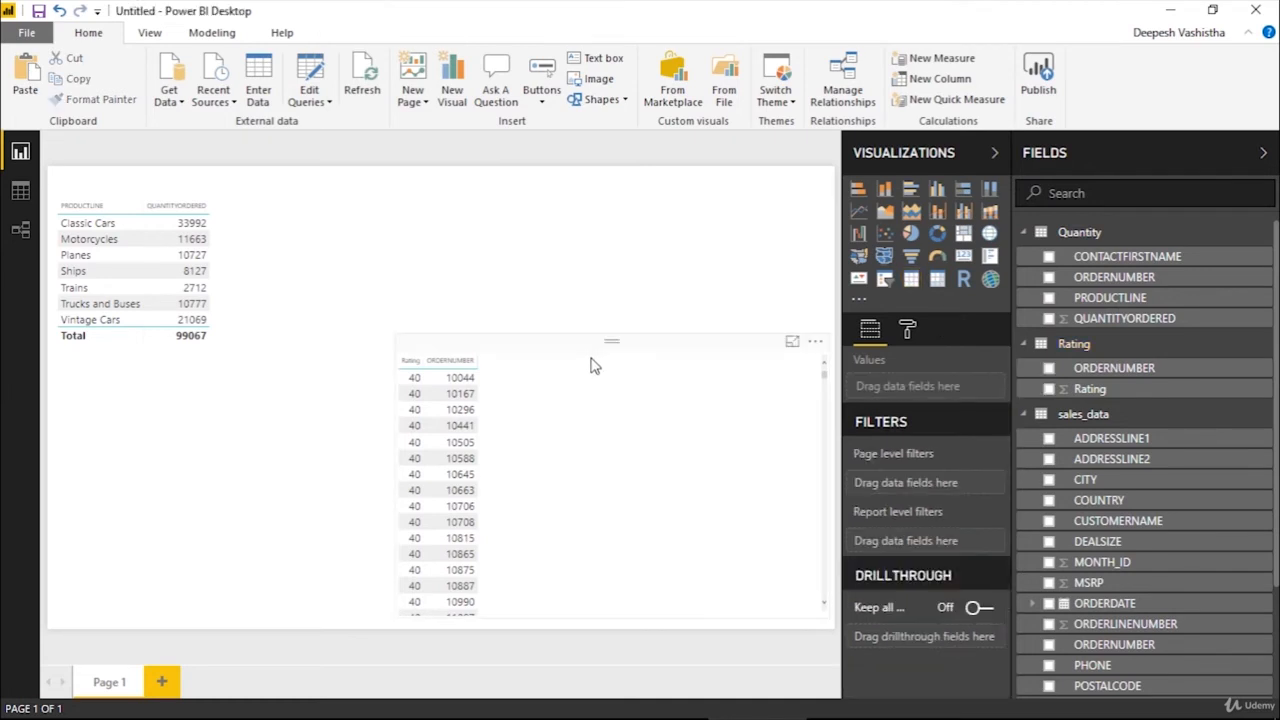
pyautogui.click(593, 365)
pyautogui.click(614, 278)
pyautogui.click(609, 338)
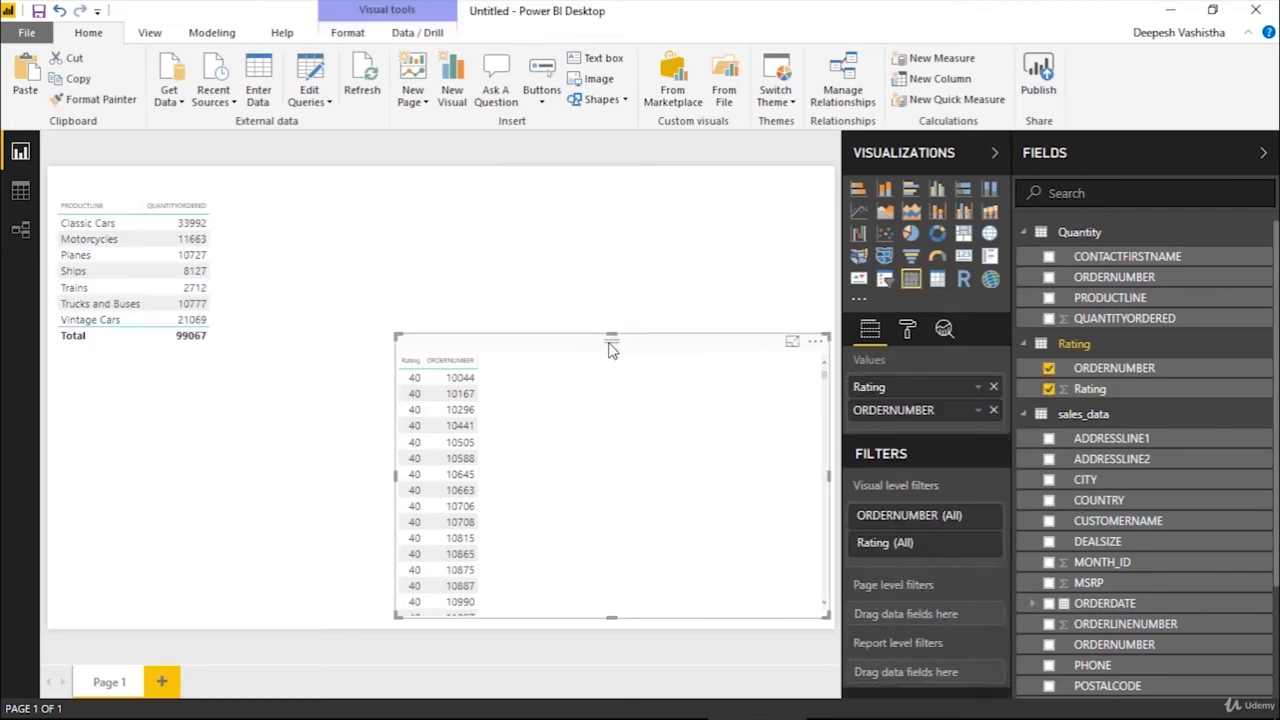
pyautogui.moveTo(612, 348); pyautogui.dragTo(643, 201)
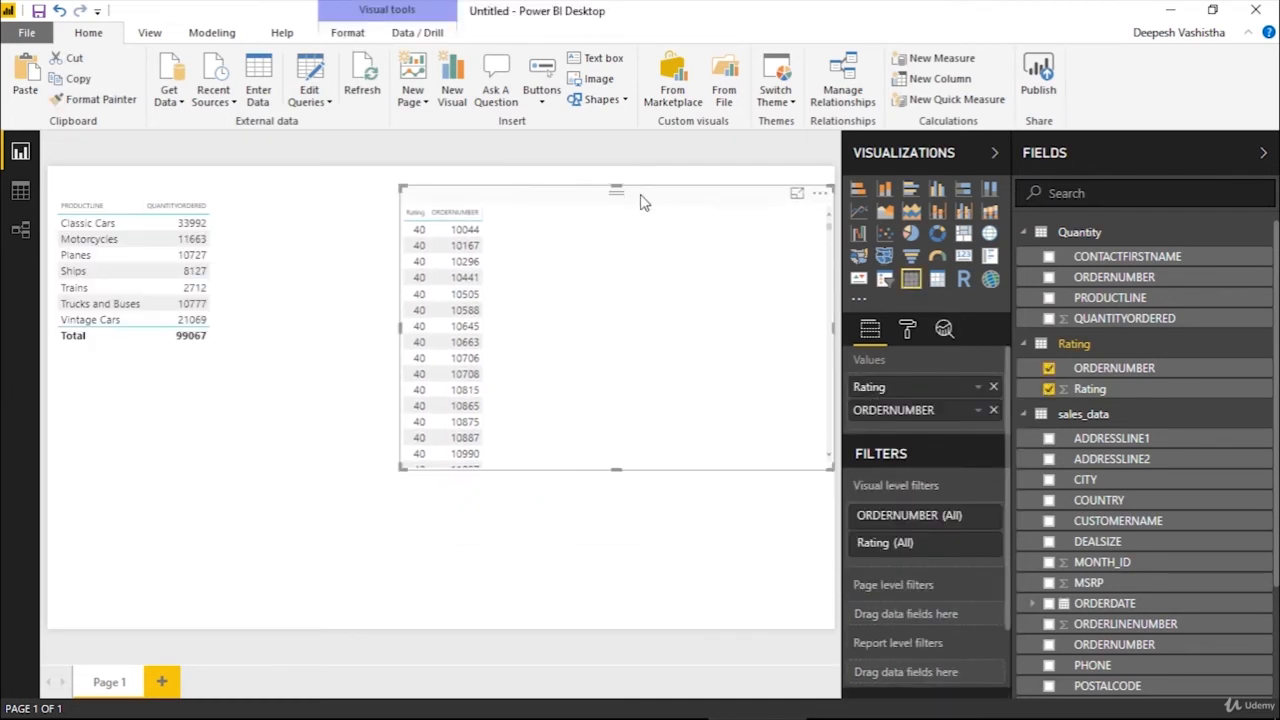
pyautogui.scroll(-10, 652, 281)
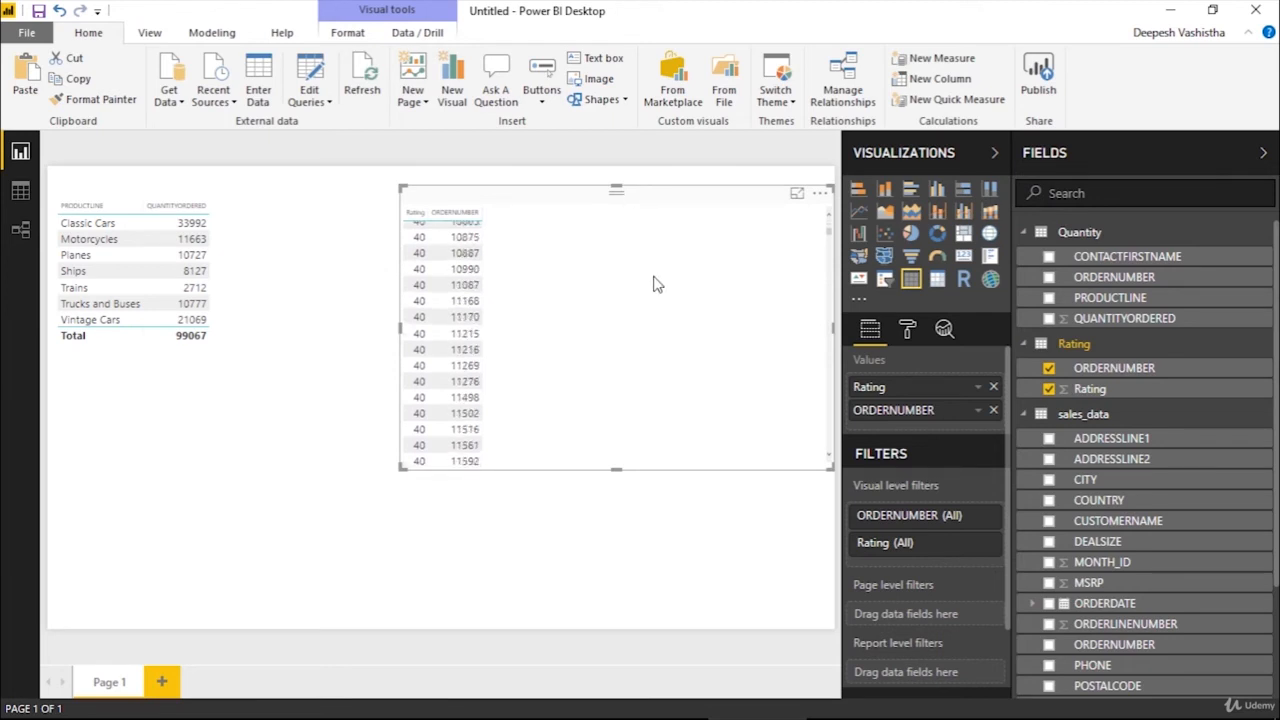
# Step: Open the ORDERNUMBER relationship between Quantity and sales_data and check its cardinality and cross filter direction without changing it
pyautogui.scroll(10, 651, 290)
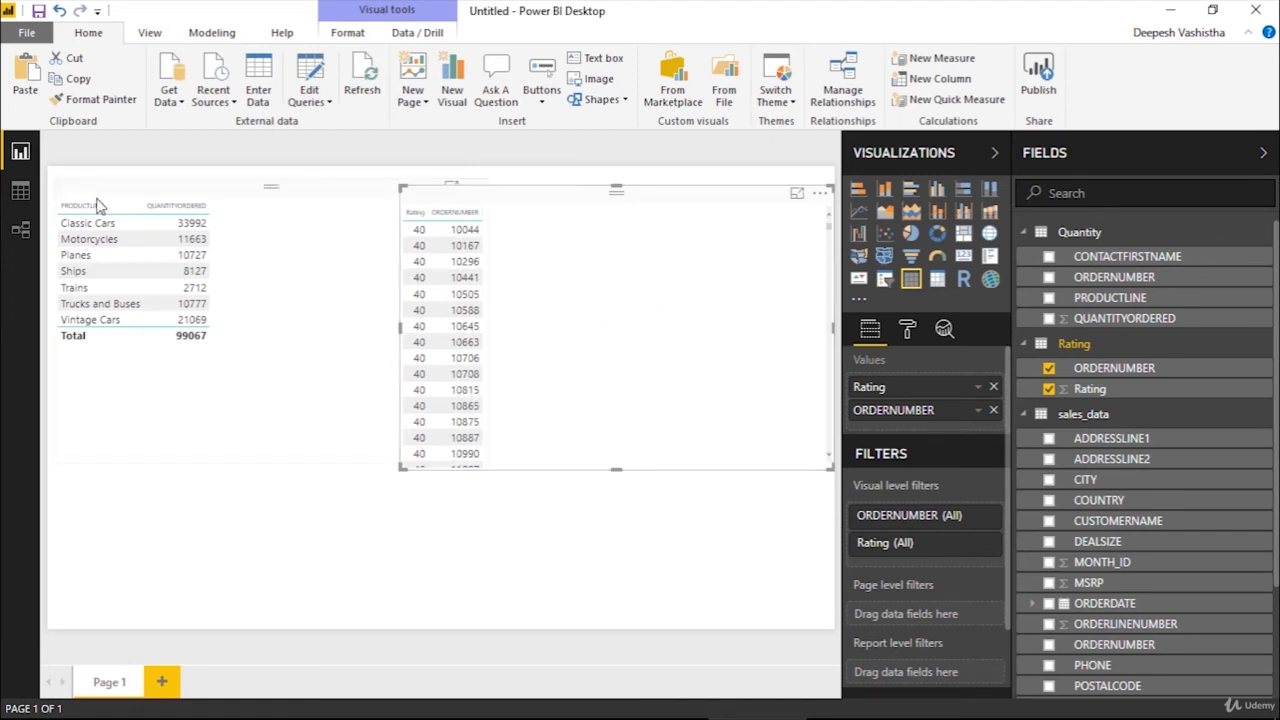
pyautogui.click(14, 244)
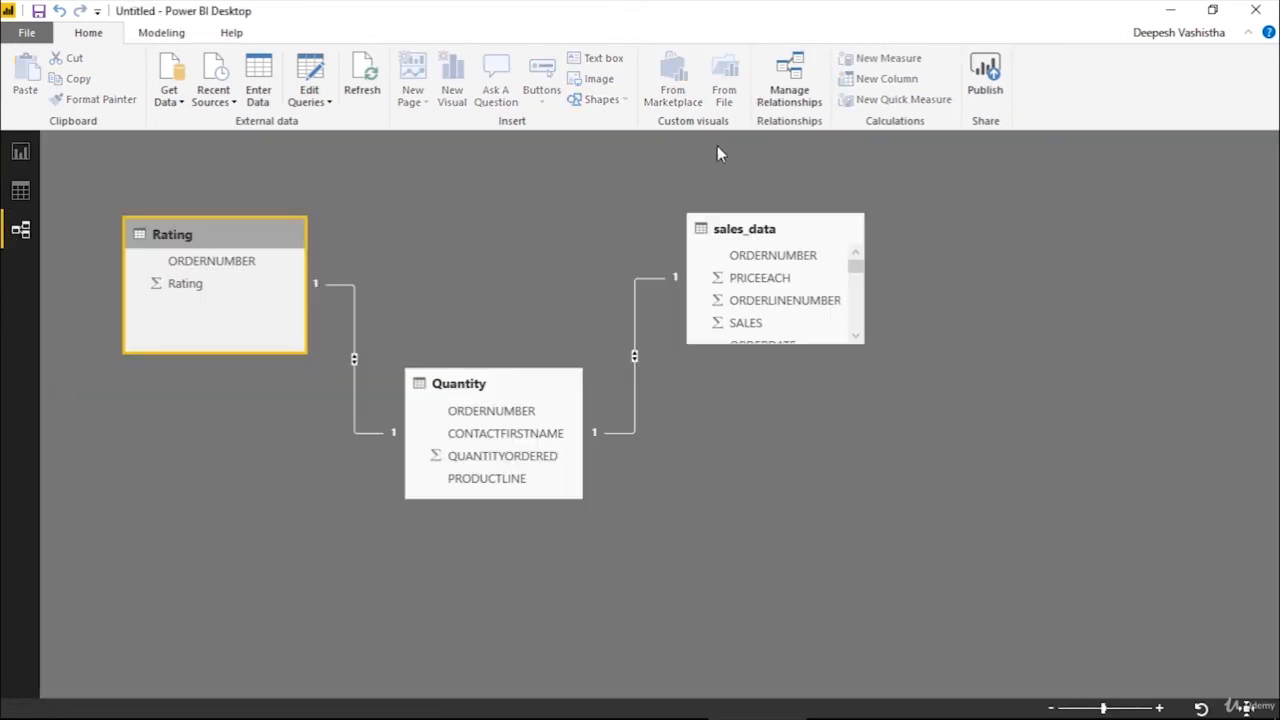
pyautogui.click(800, 105)
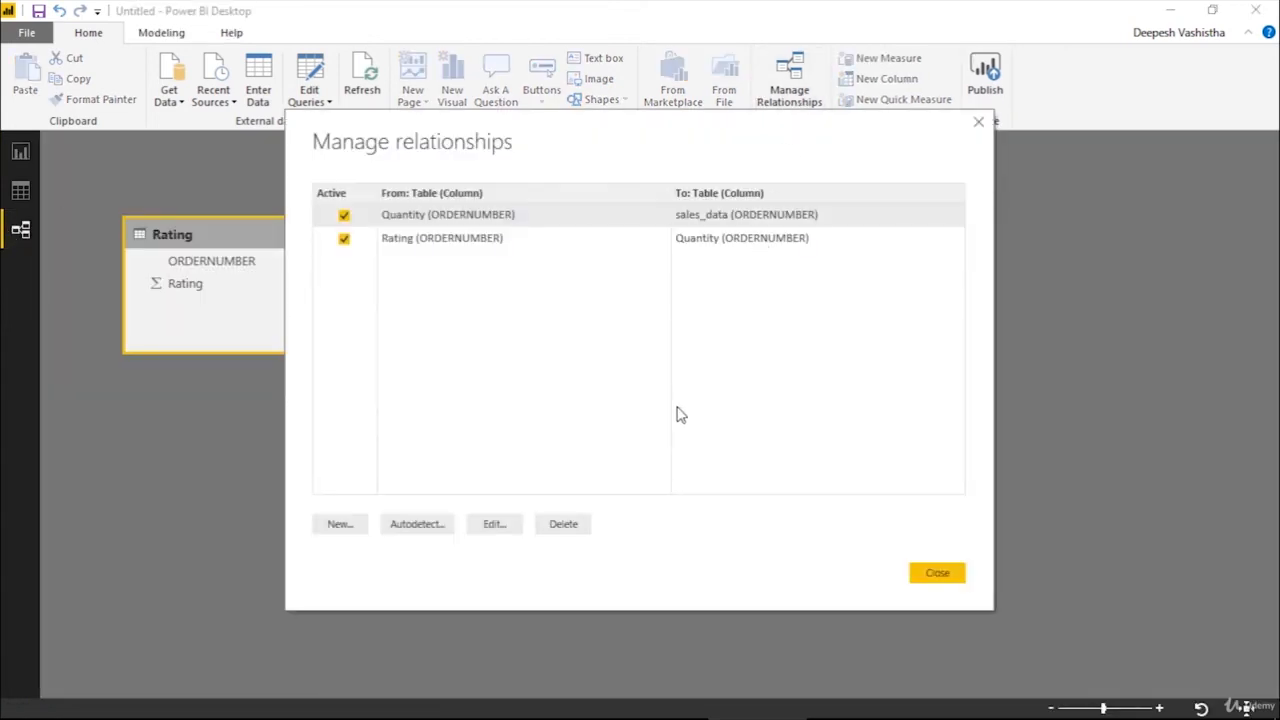
pyautogui.click(500, 526)
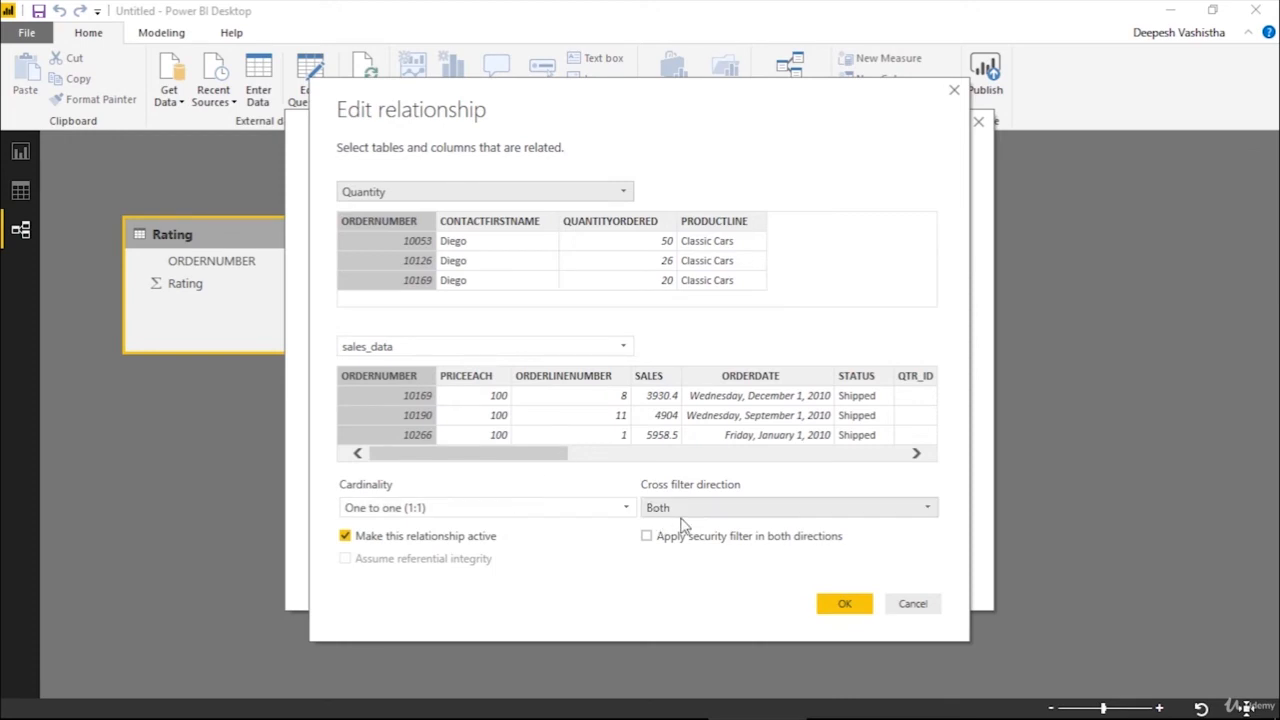
pyautogui.click(921, 605)
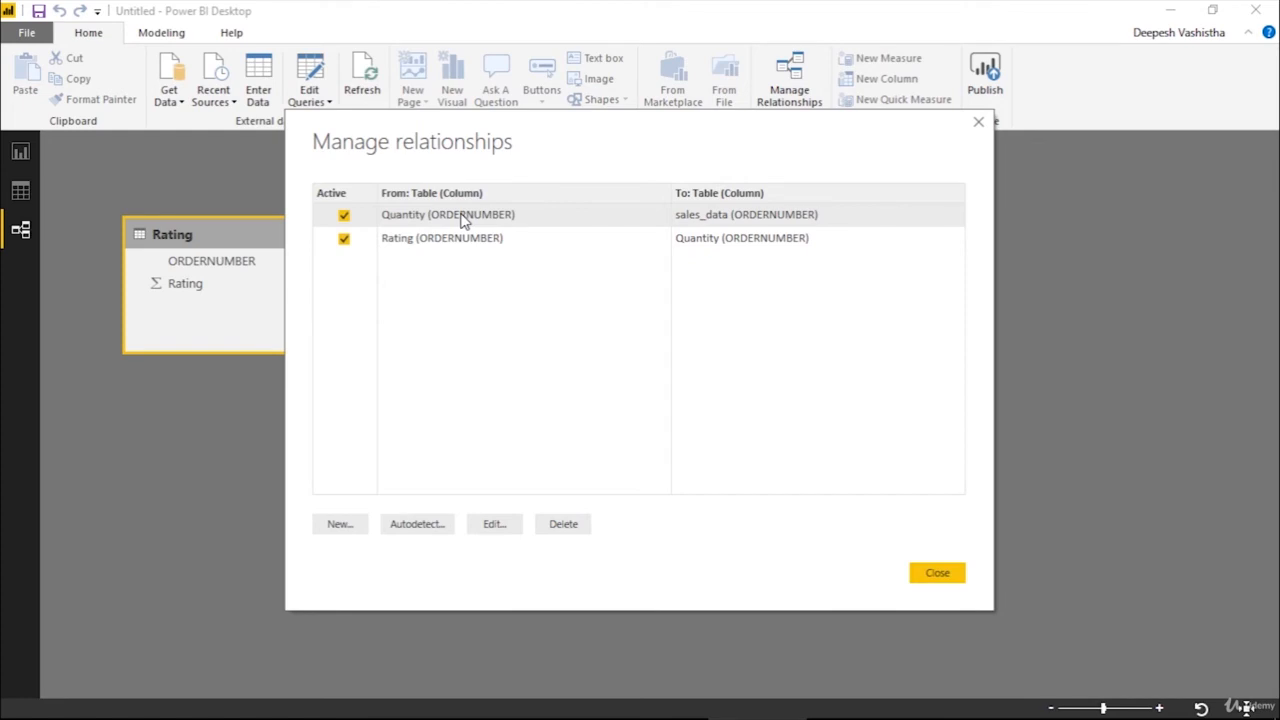
pyautogui.moveTo(500, 149); pyautogui.dragTo(512, 157)
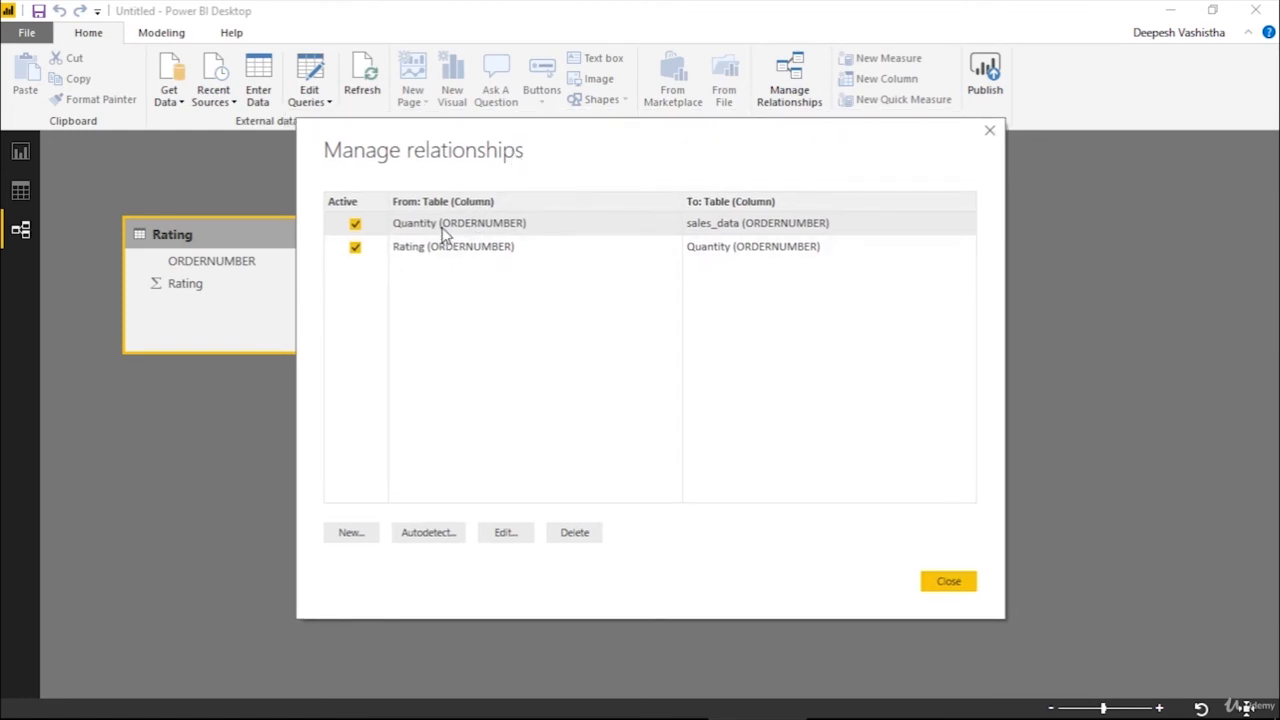
# Step: Open the ORDERNUMBER relationship between Rating and Quantity, check its cardinality and cross filter direction, and close the relationship manager
pyautogui.click(632, 251)
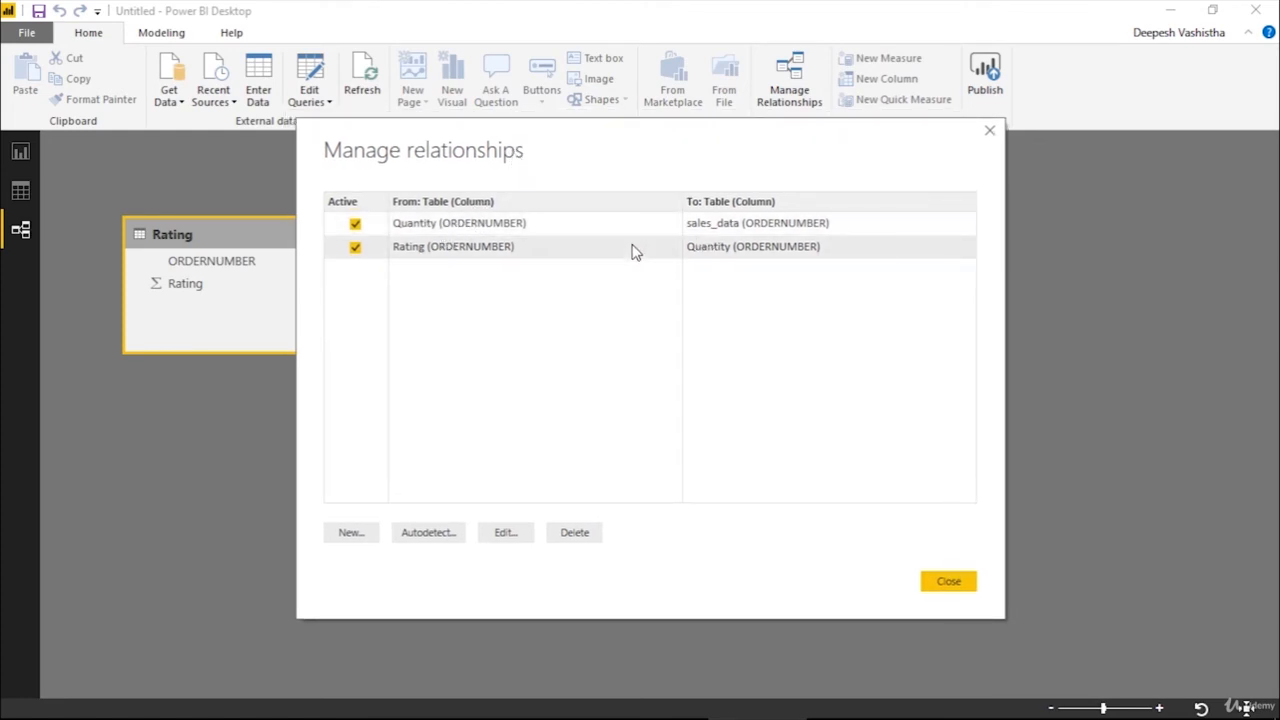
pyautogui.click(505, 533)
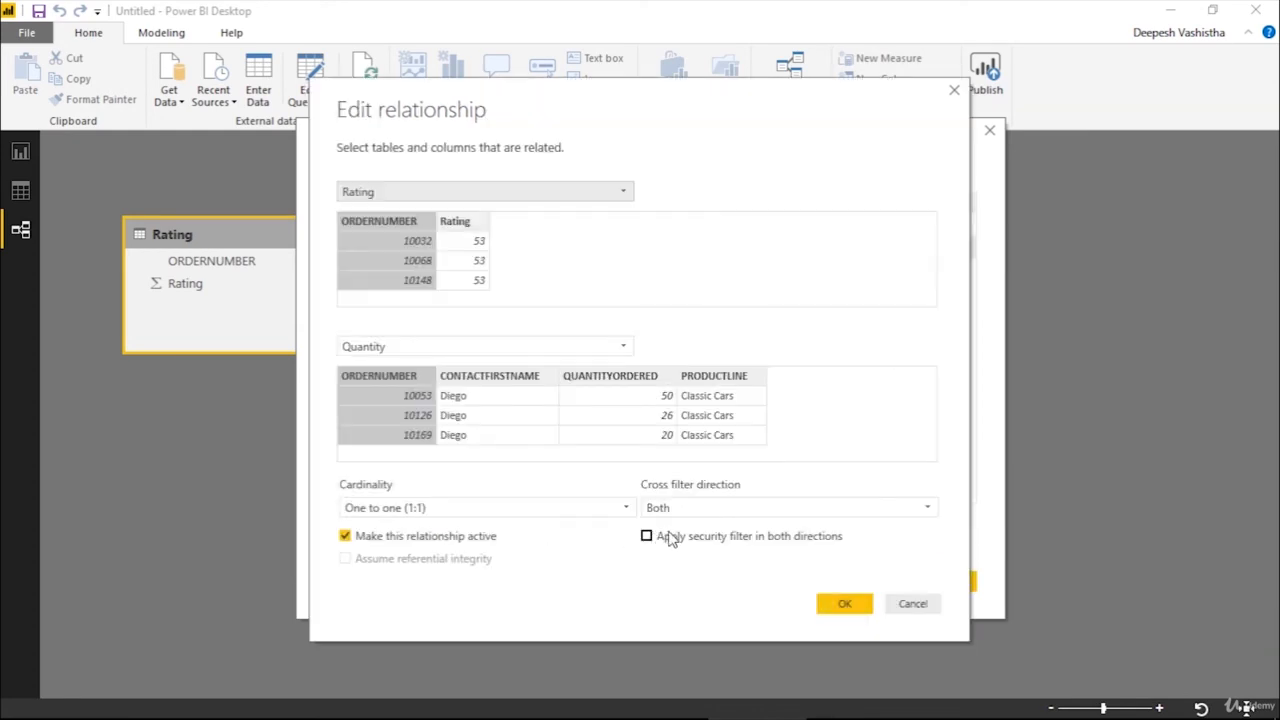
pyautogui.click(917, 606)
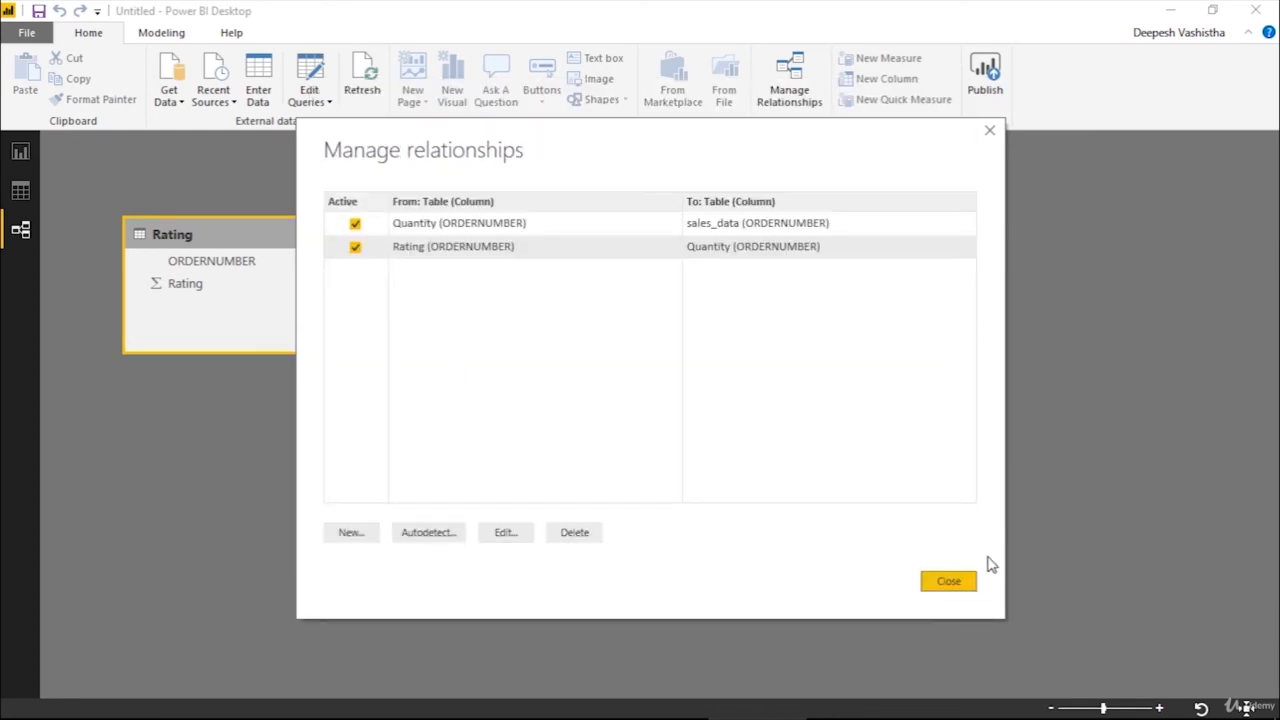
pyautogui.click(962, 581)
# Step: Return to the report page, cross-filter the Rating table by Classic Cars and look through the filtered rows
pyautogui.click(20, 151)
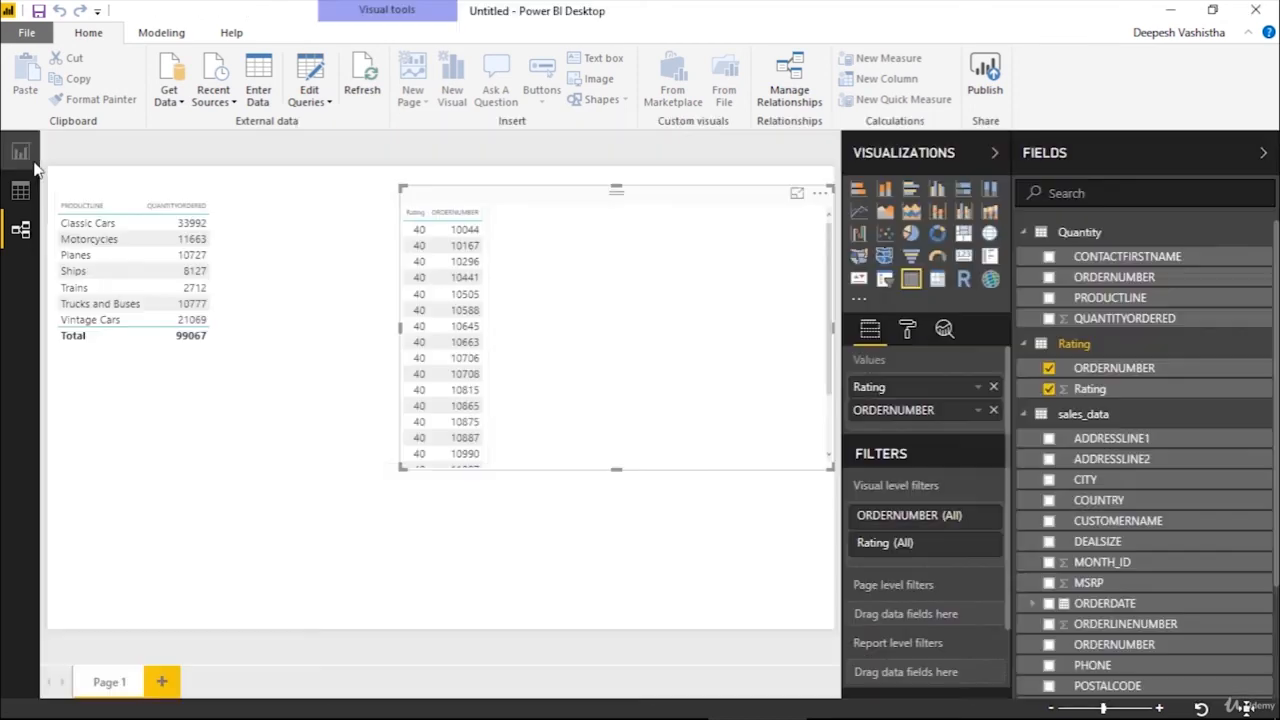
pyautogui.click(87, 232)
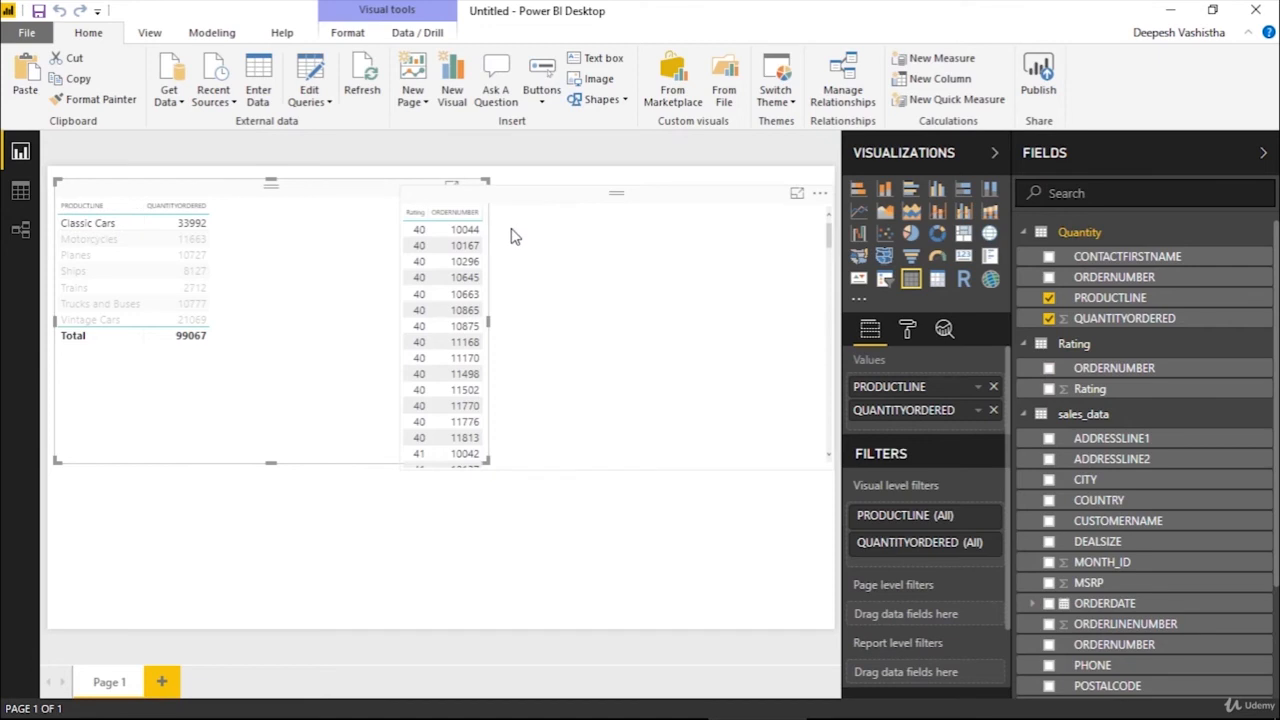
pyautogui.scroll(-5, 511, 260)
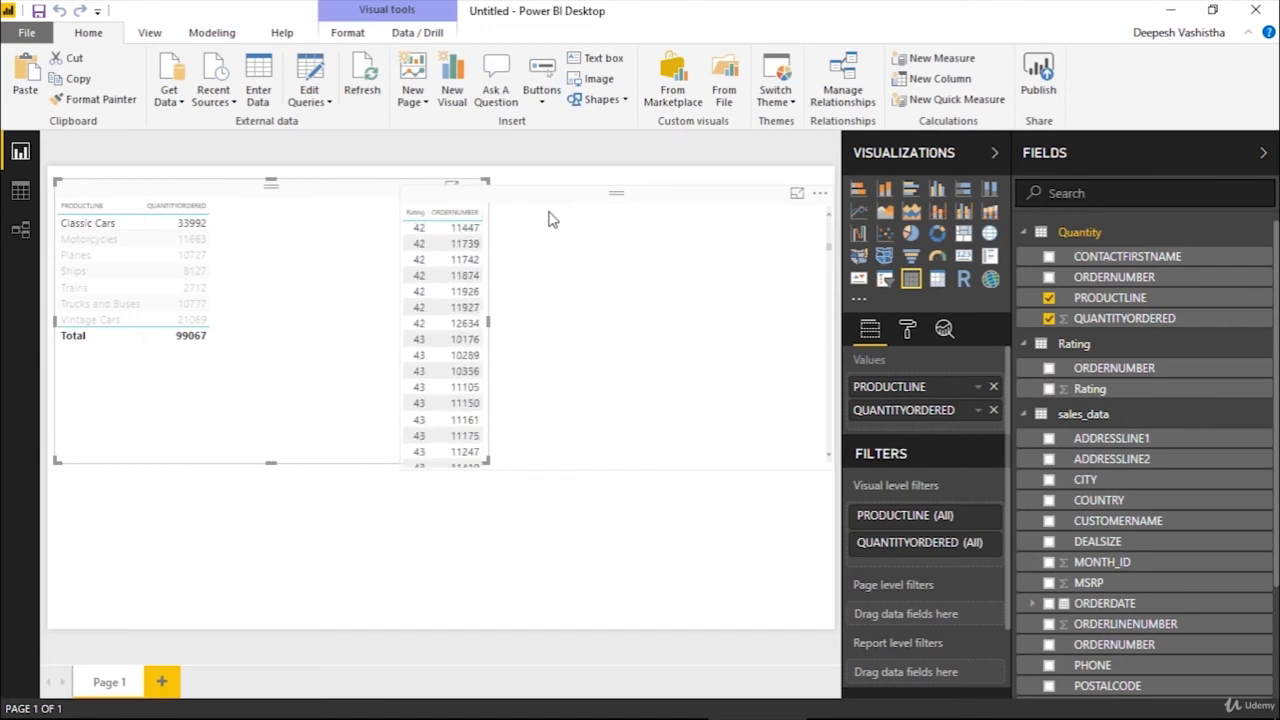
pyautogui.click(584, 351)
pyautogui.click(120, 226)
pyautogui.click(121, 228)
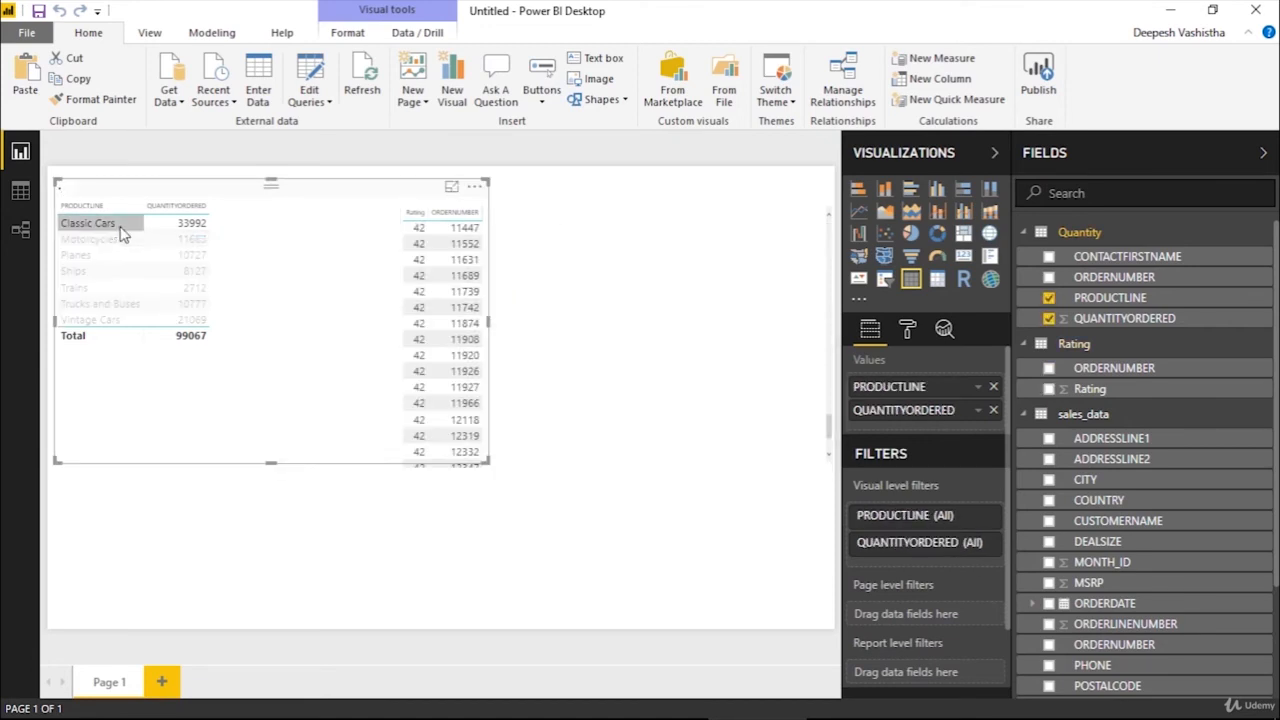
# Step: Move the Rating and ORDERNUMBER table down to the lower part of the page, clear of the product line rows
pyautogui.click(591, 203)
pyautogui.moveTo(591, 203); pyautogui.dragTo(516, 362)
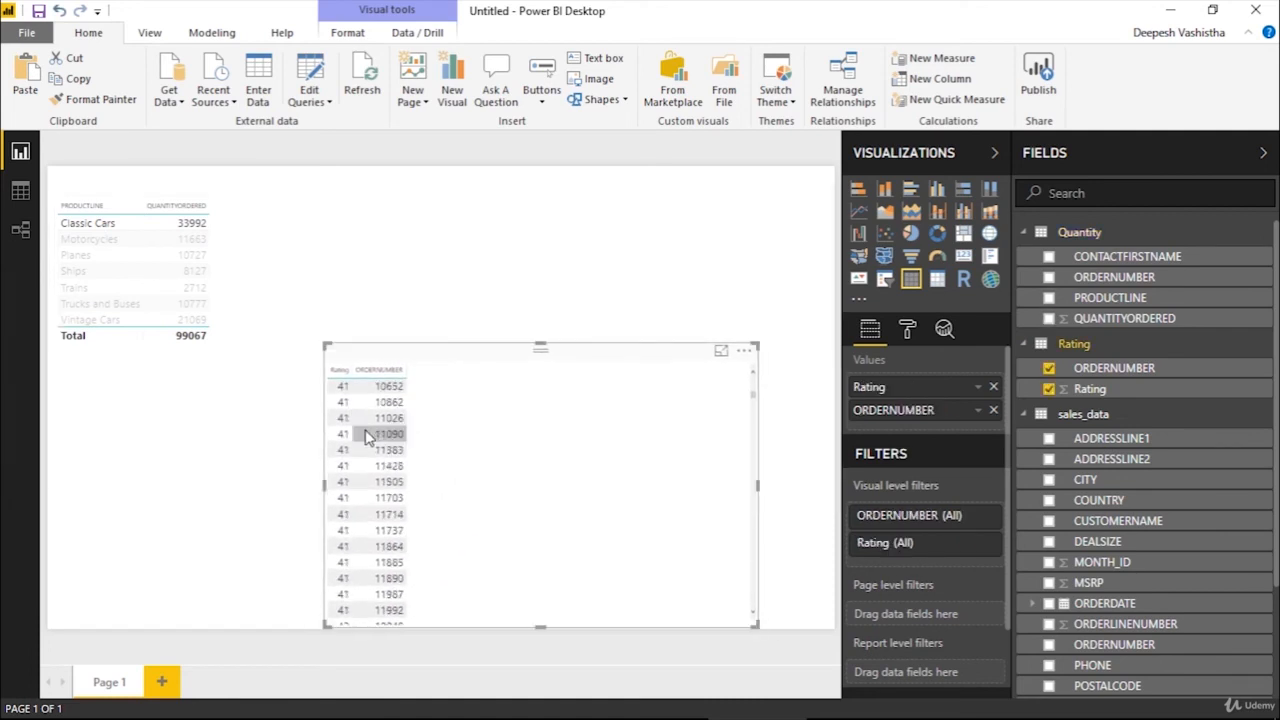
# Step: Cross-filter the product line quantity table by the first order in the Rating table, and clear the selection
pyautogui.scroll(5, 466, 446)
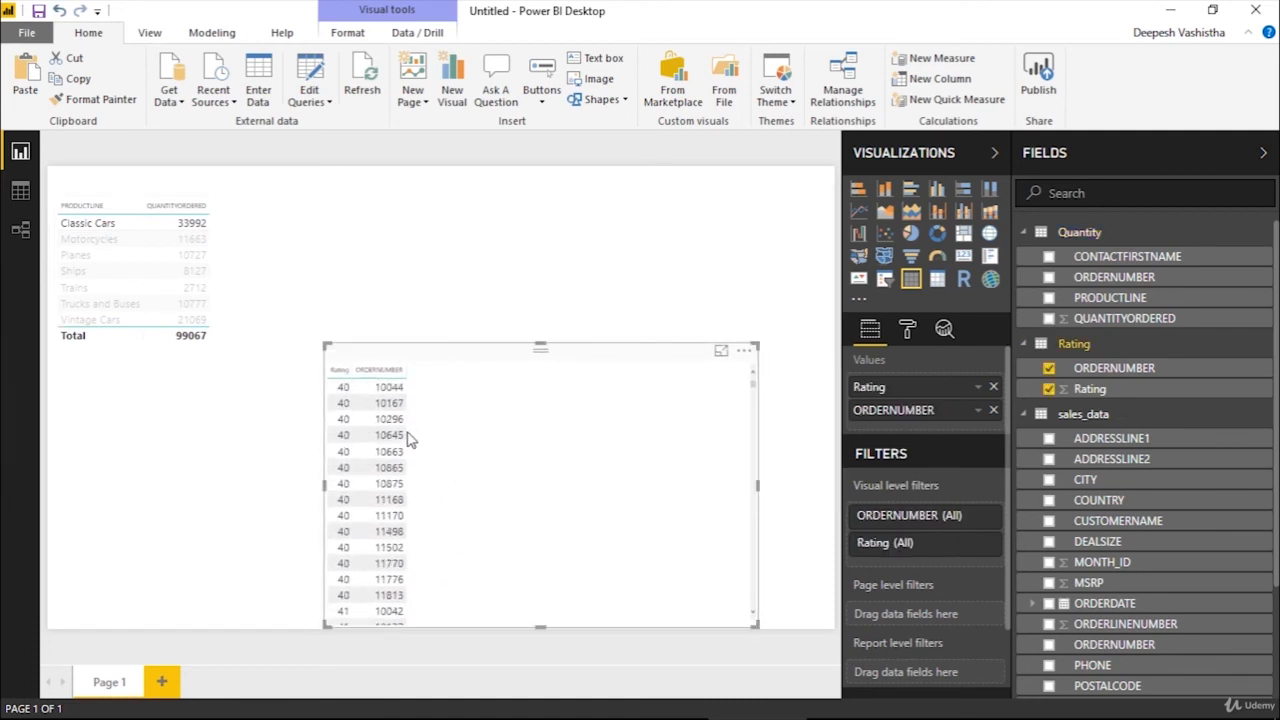
pyautogui.click(381, 390)
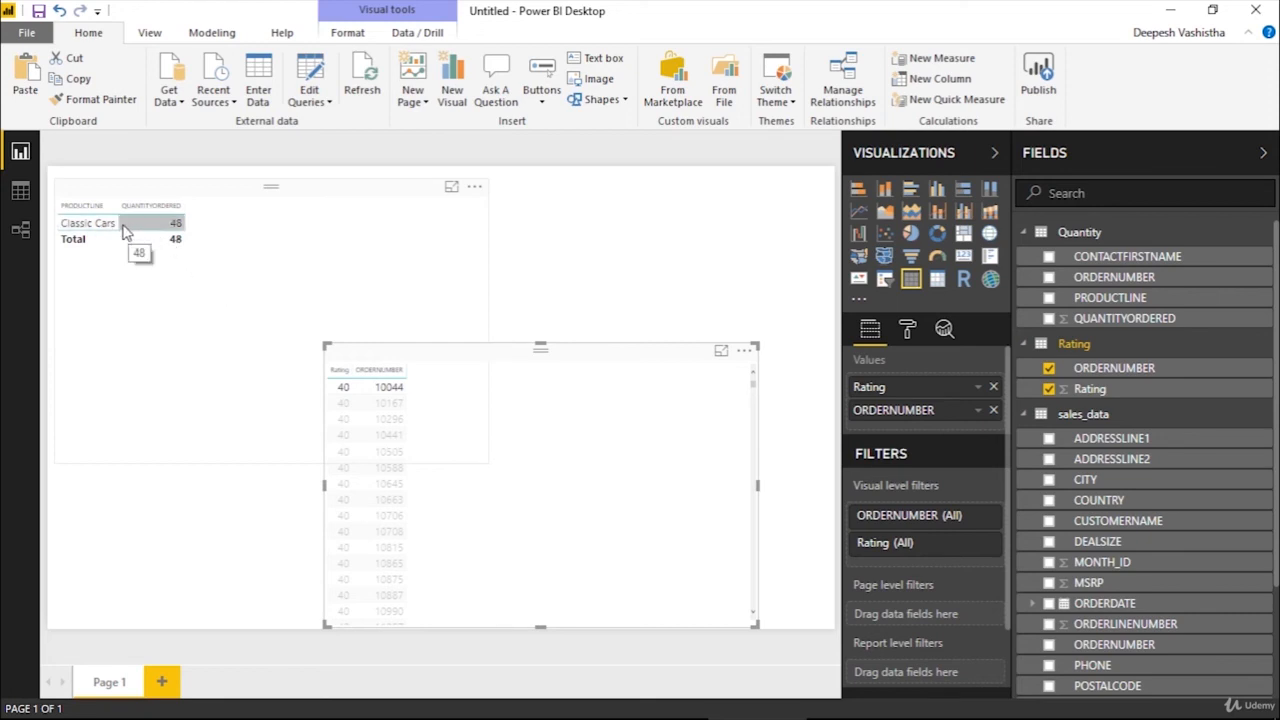
pyautogui.click(345, 387)
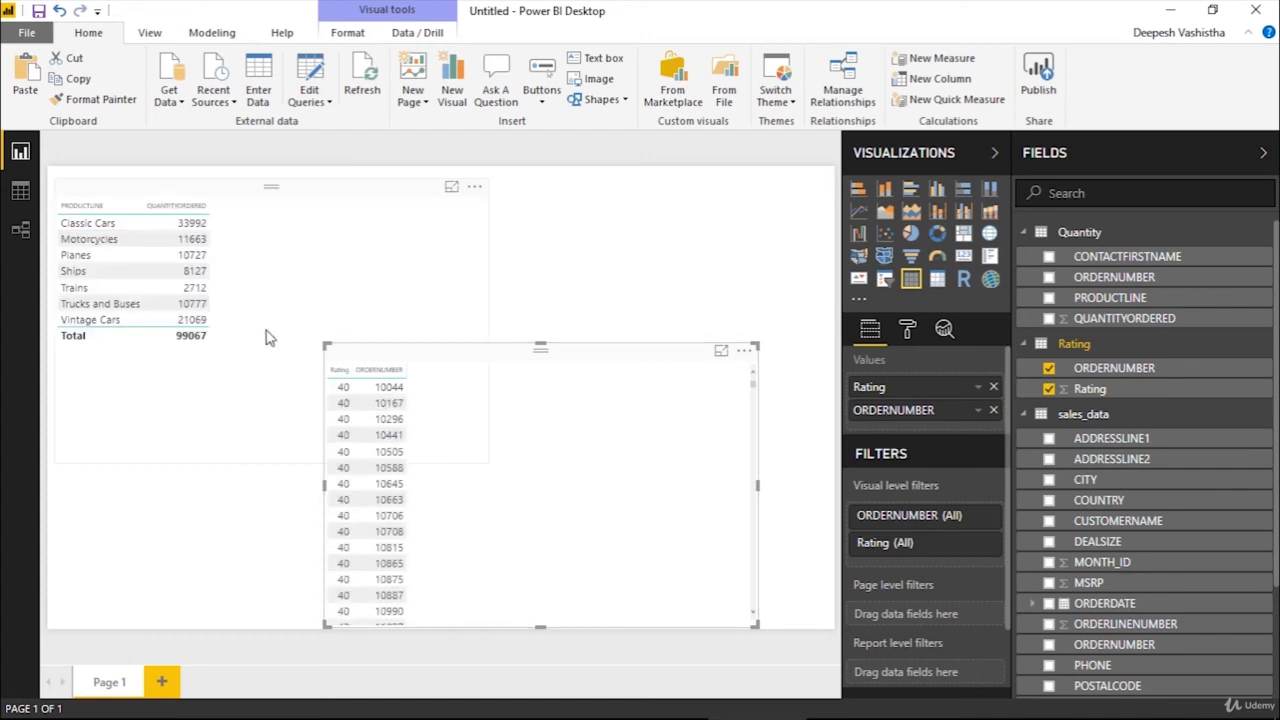
# Step: Cross-filter the Rating table by Motorcycles, look through the filtered ratings, and clear the selection
pyautogui.click(100, 243)
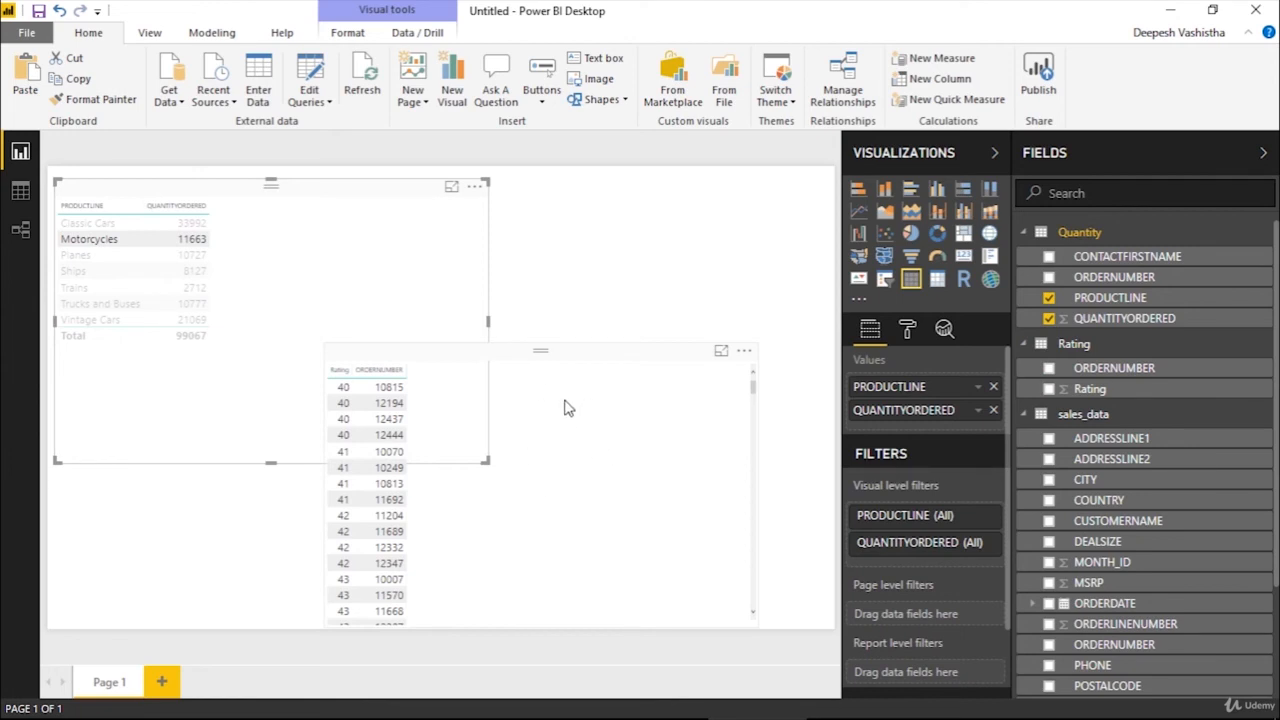
pyautogui.scroll(-8, 565, 408)
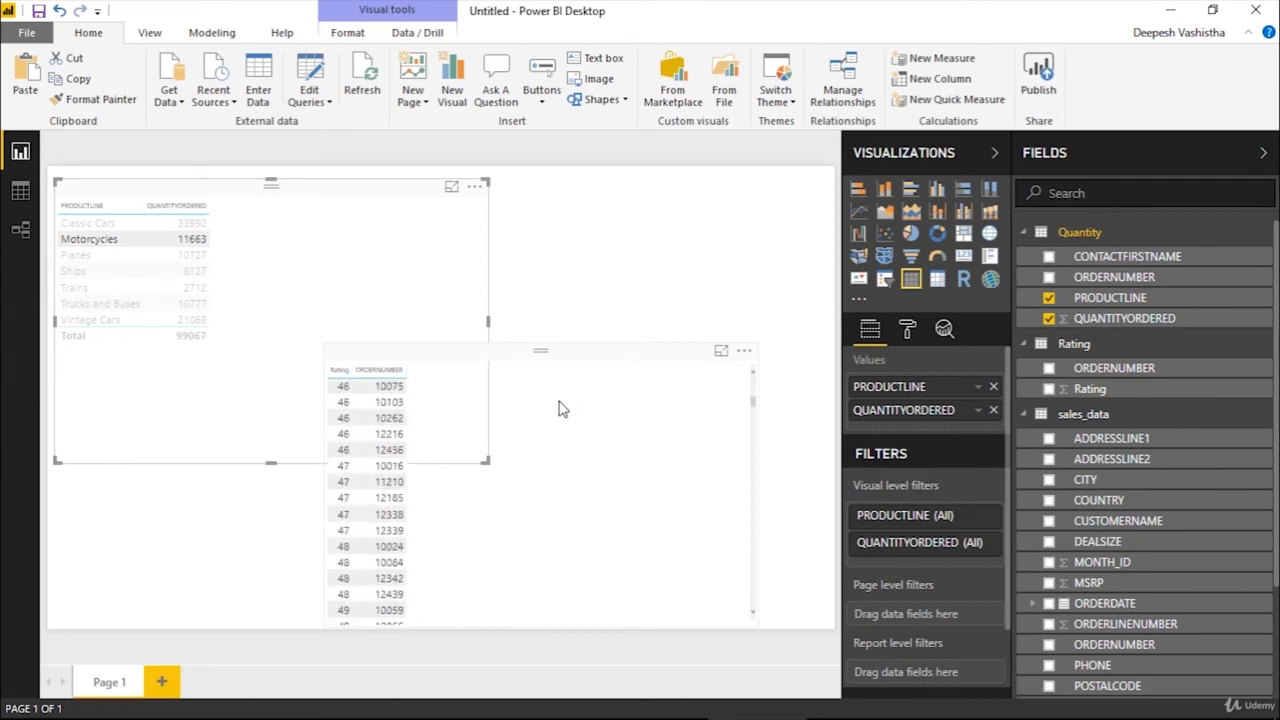
pyautogui.scroll(8, 560, 408)
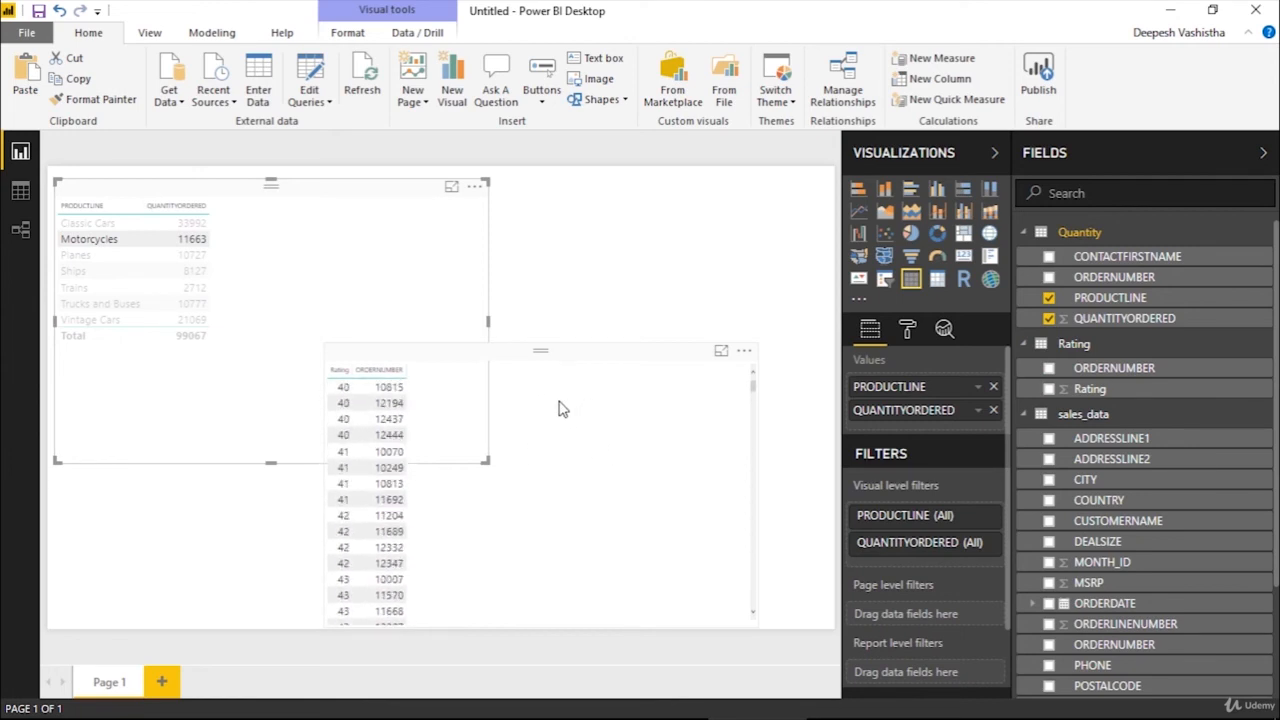
pyautogui.click(105, 240)
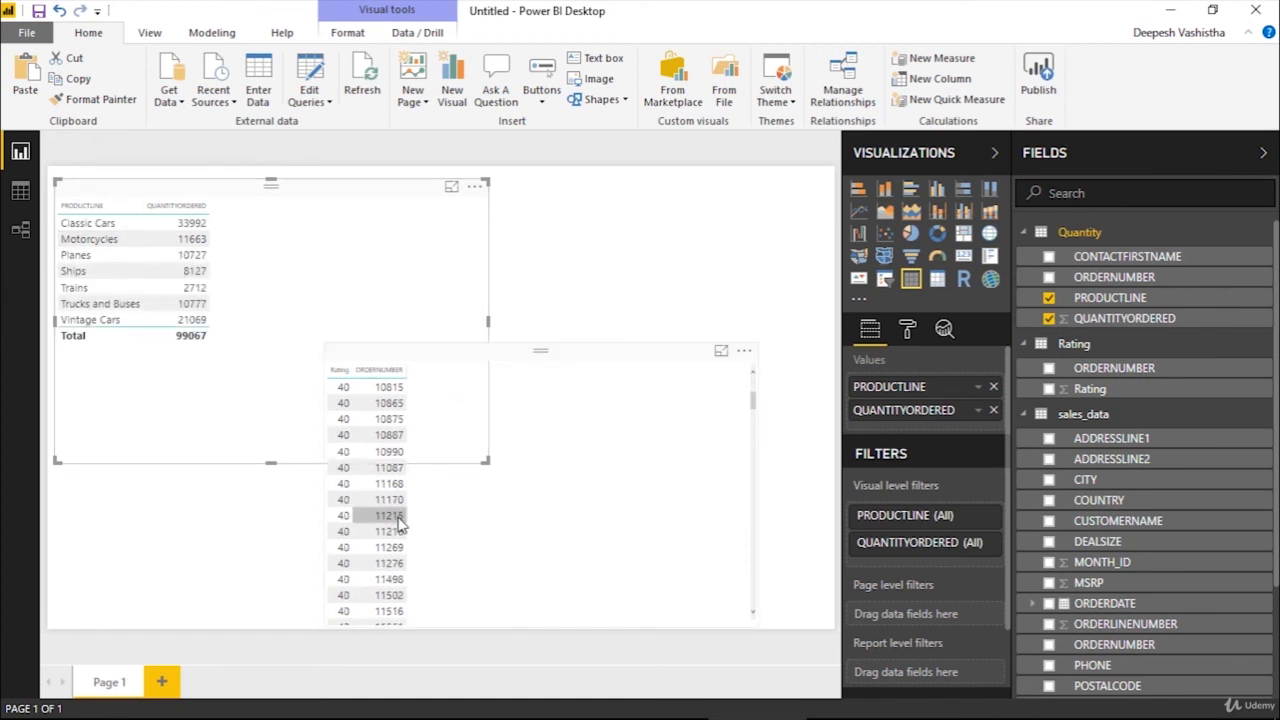
# Step: Test cross-filtering in both directions with an order in the Rating table and the Ships product line, clearing each selection
pyautogui.click(397, 523)
pyautogui.click(375, 505)
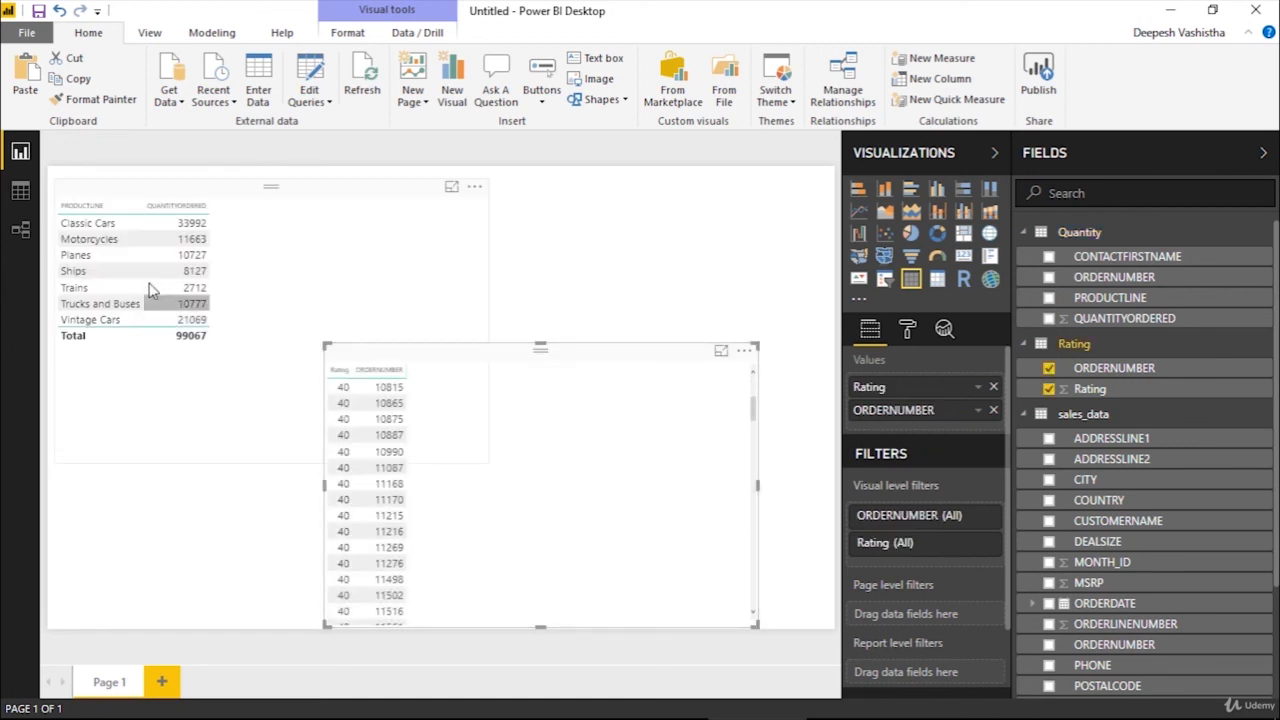
pyautogui.click(150, 276)
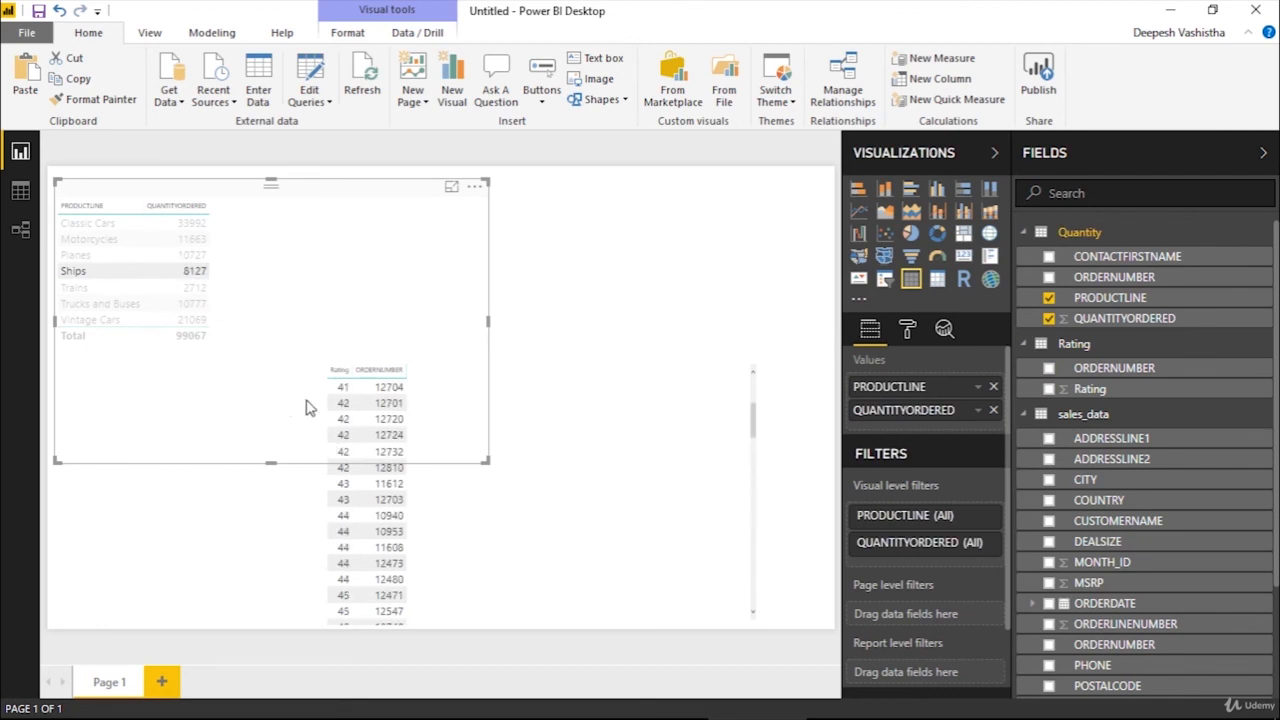
pyautogui.moveTo(152, 282); pyautogui.dragTo(152, 274)
pyautogui.click(151, 271)
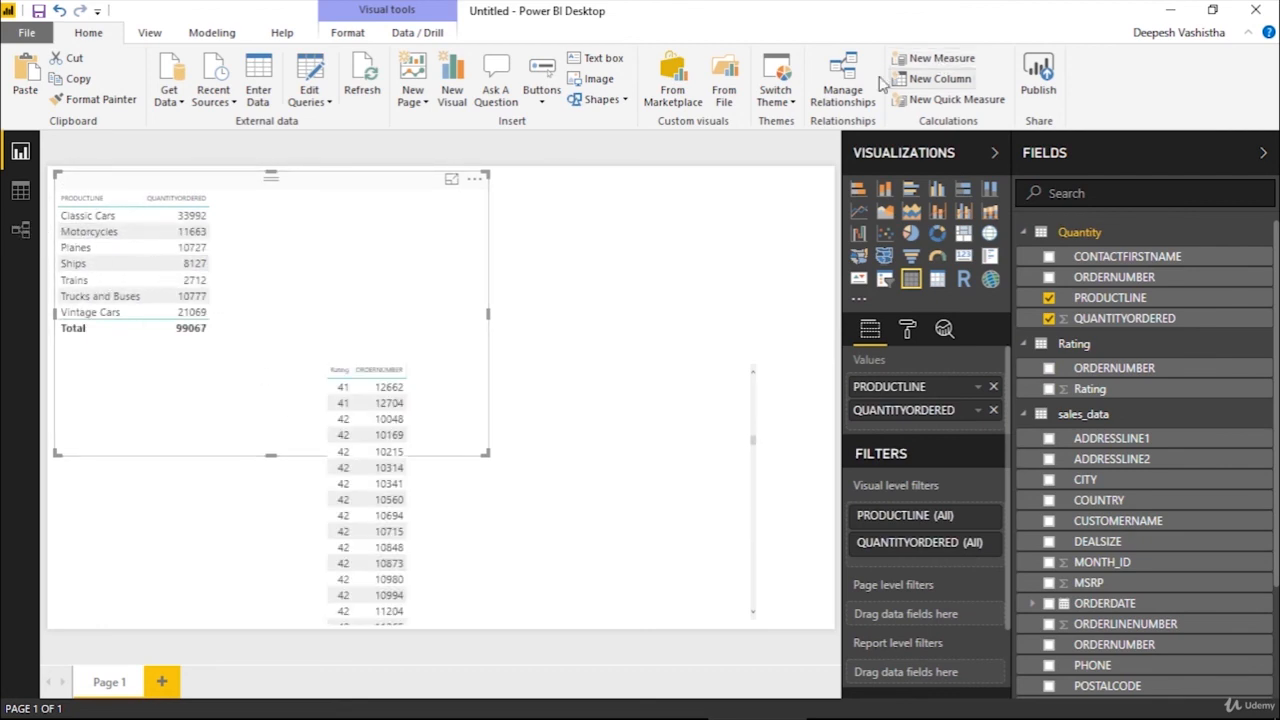
# Step: Try to set the cross filter direction of the Rating to Quantity relationship to Single, and leave without saving
pyautogui.click(843, 90)
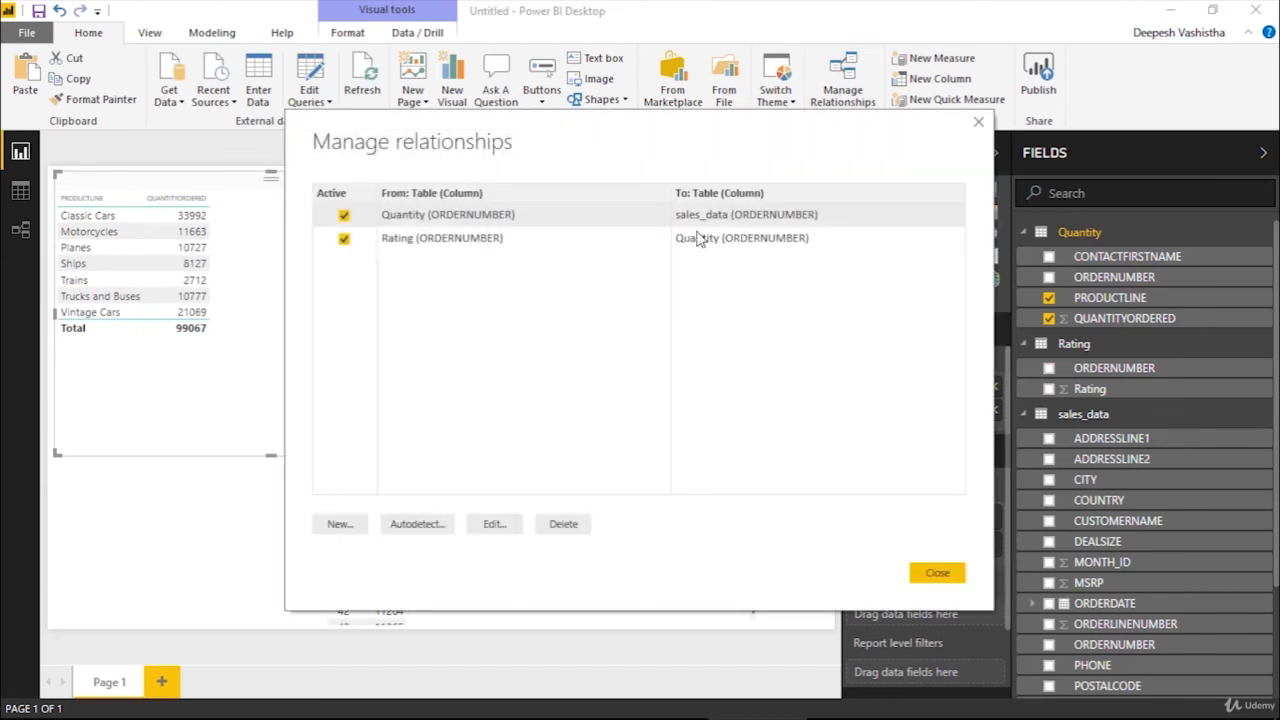
pyautogui.click(420, 243)
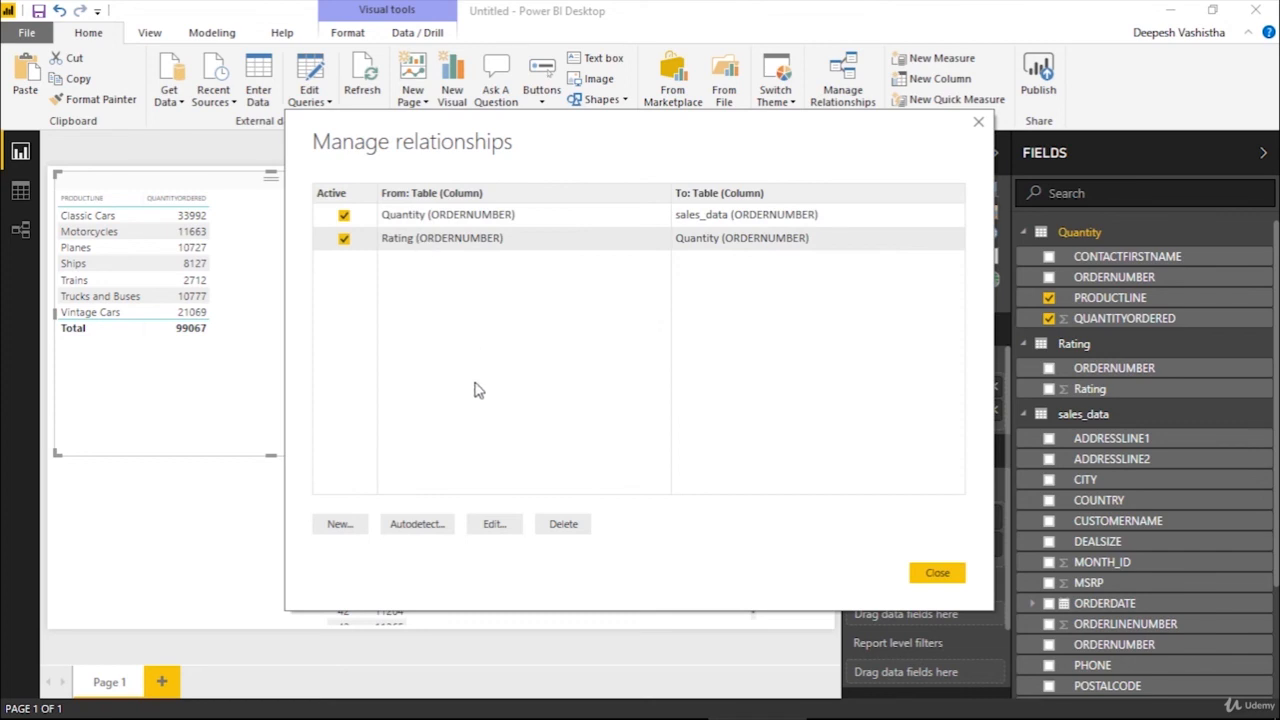
pyautogui.click(493, 538)
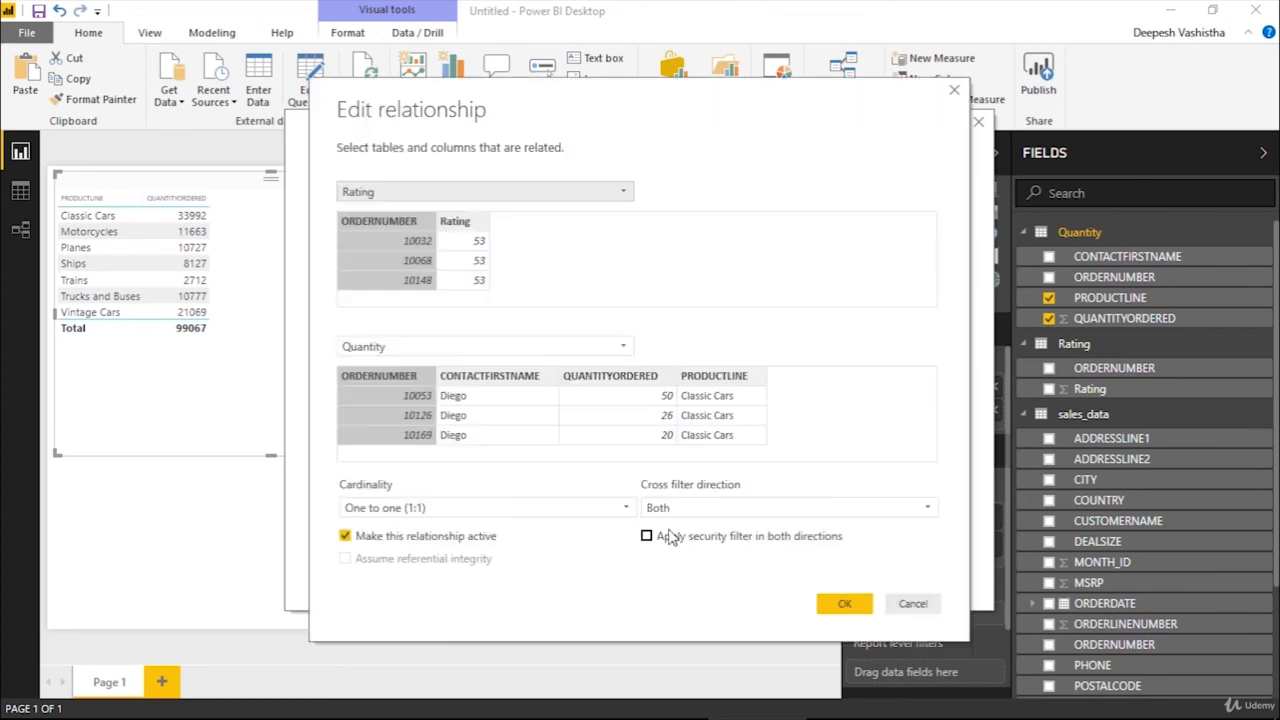
pyautogui.click(780, 512)
pyautogui.click(741, 533)
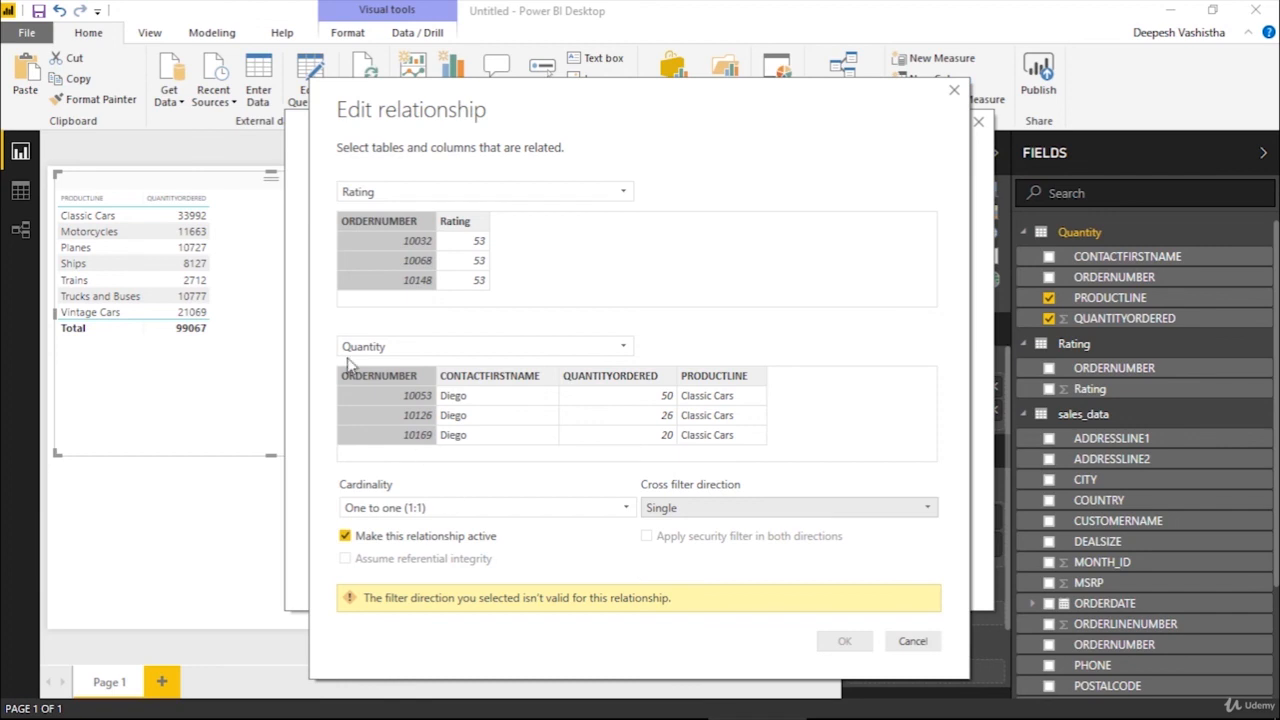
pyautogui.click(954, 90)
pyautogui.click(975, 127)
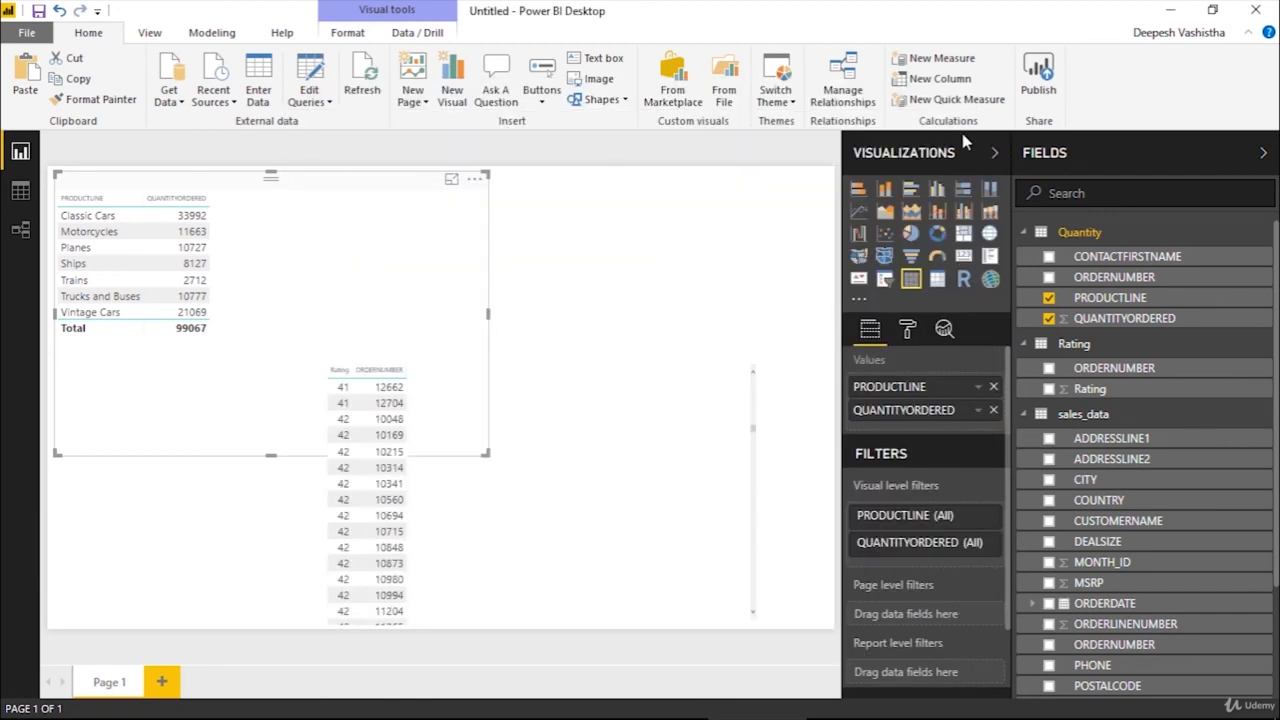
# Step: Cross-filter the Rating table by Ships once more and clear the selection
pyautogui.click(118, 266)
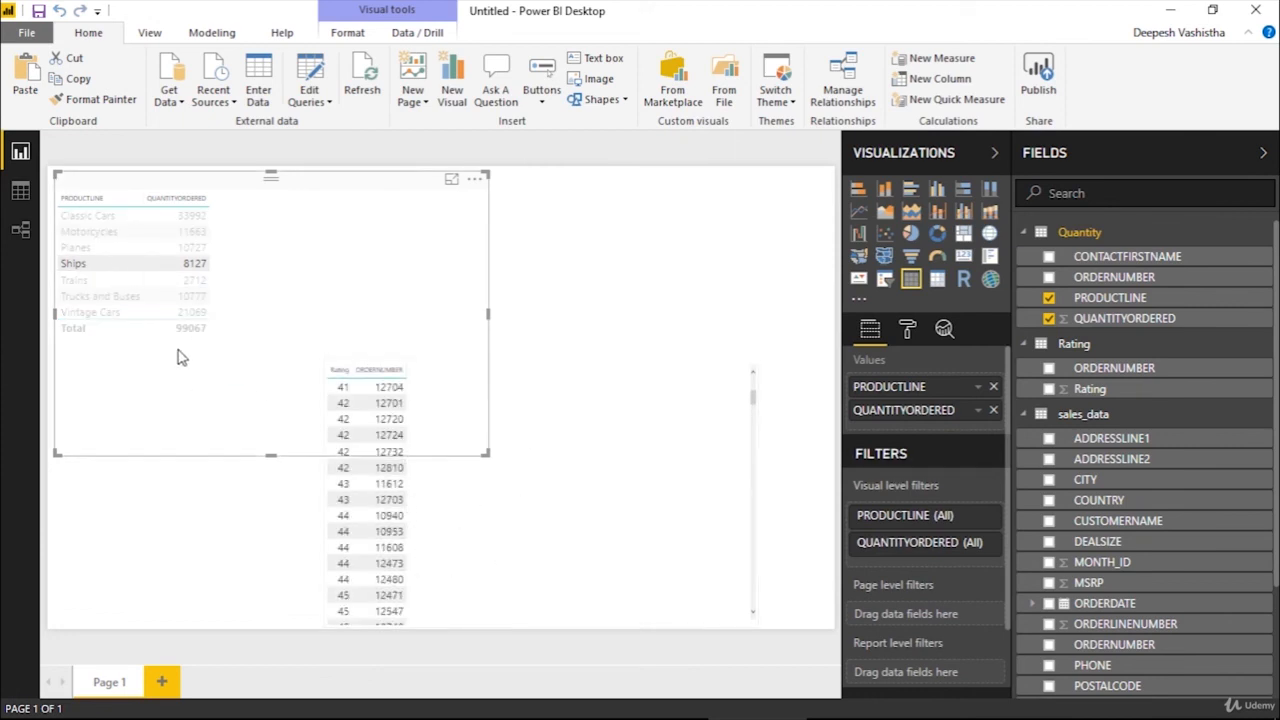
pyautogui.click(140, 264)
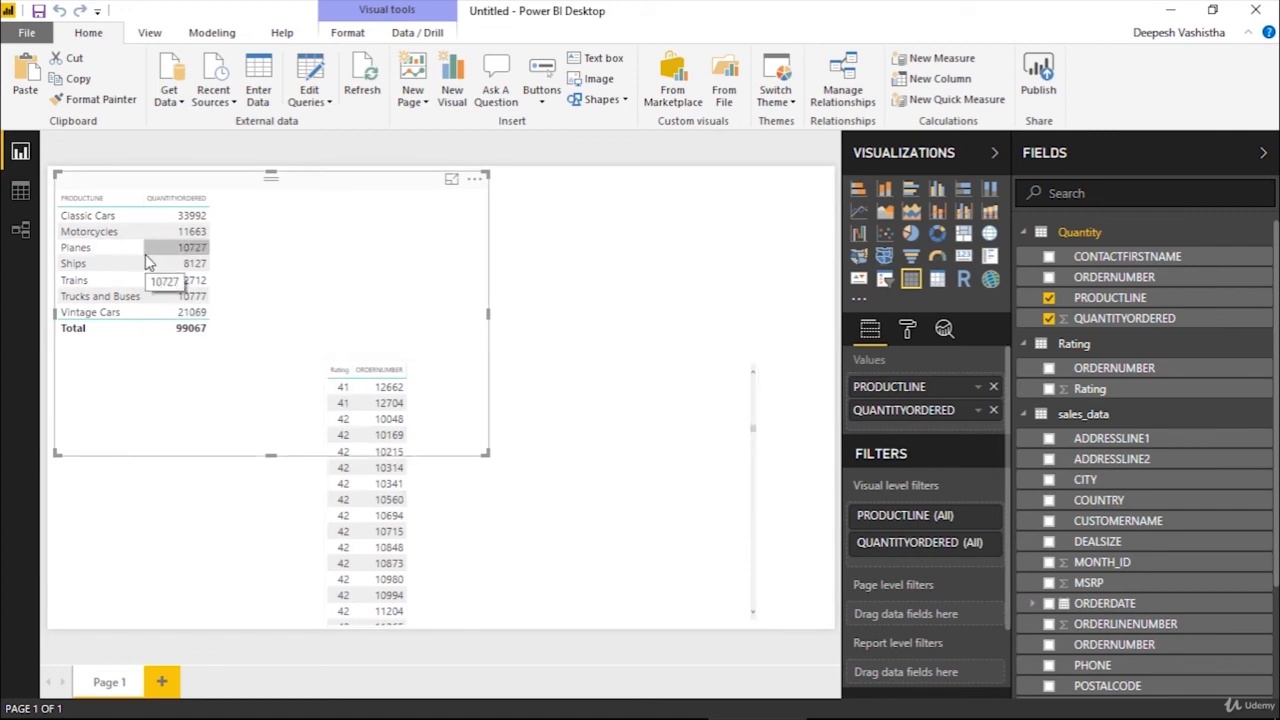
# Step: Reopen the ORDERNUMBER relationship between Rating and Quantity for editing
pyautogui.click(866, 112)
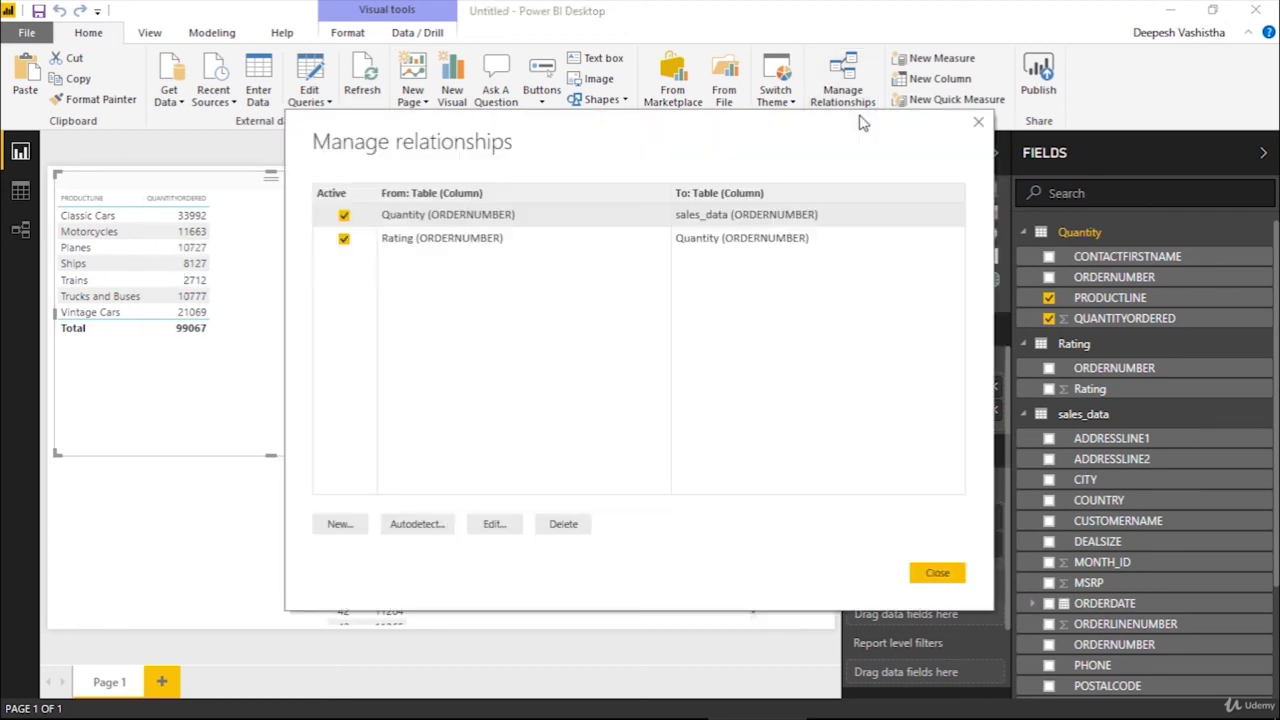
pyautogui.click(478, 242)
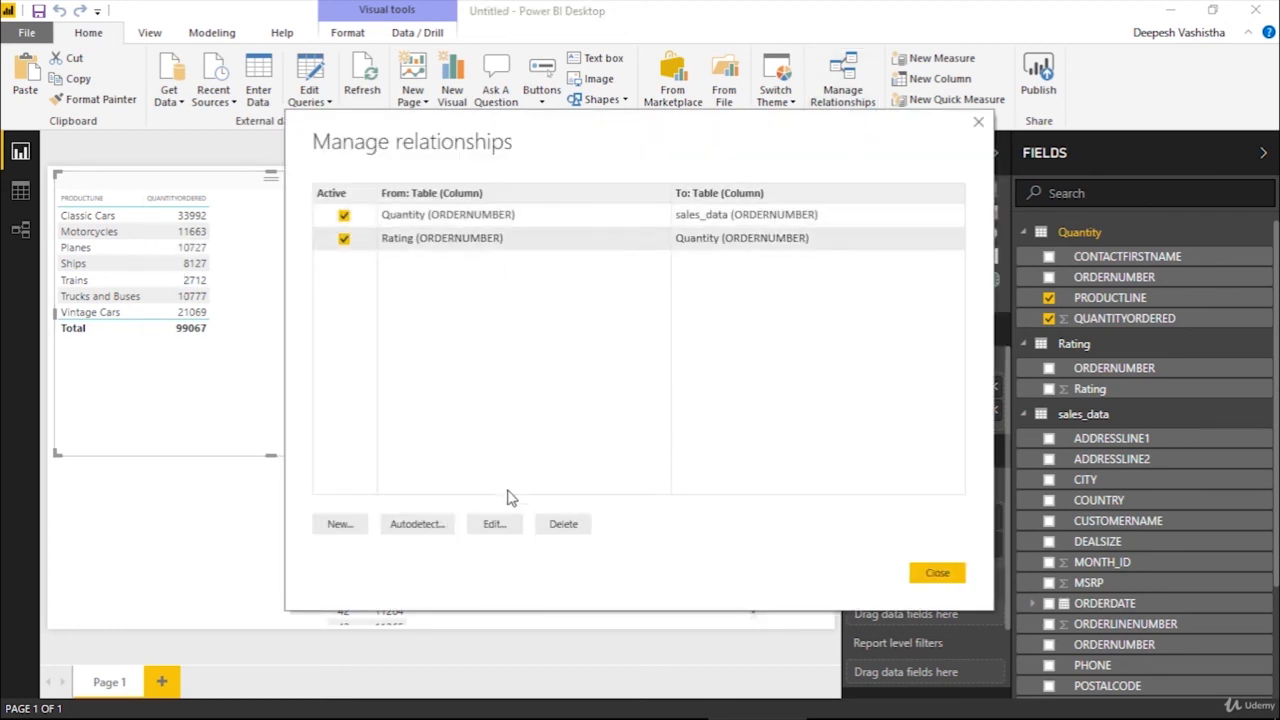
pyautogui.click(496, 524)
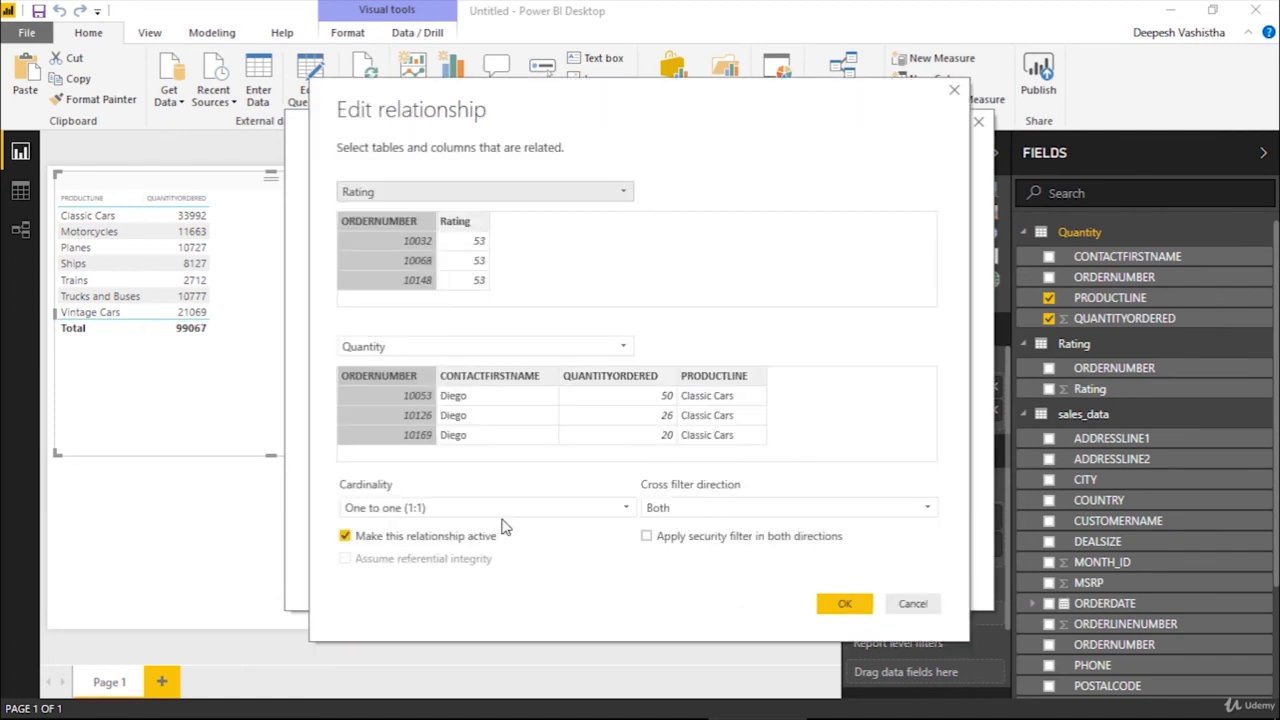